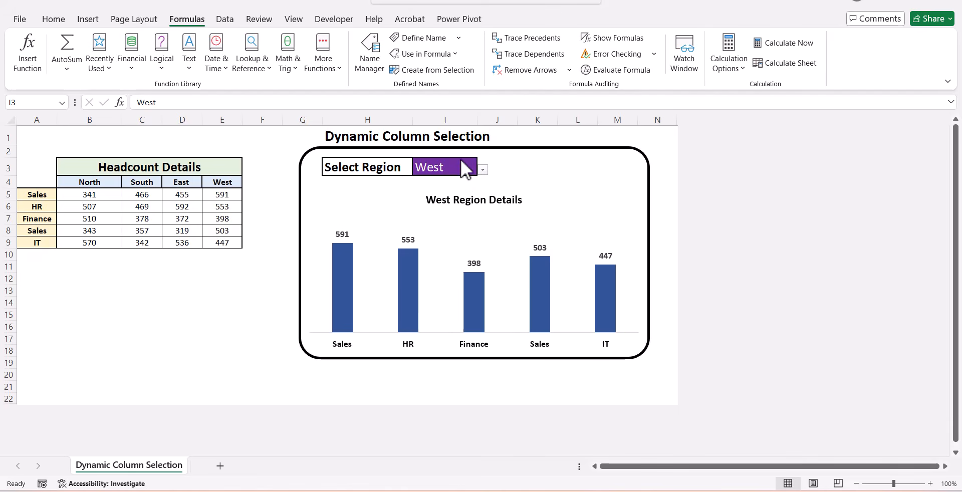
# Switch the region selector in I3 to North and then to East to view the chart for each region.
pyautogui.click(478, 168)
pyautogui.click(483, 170)
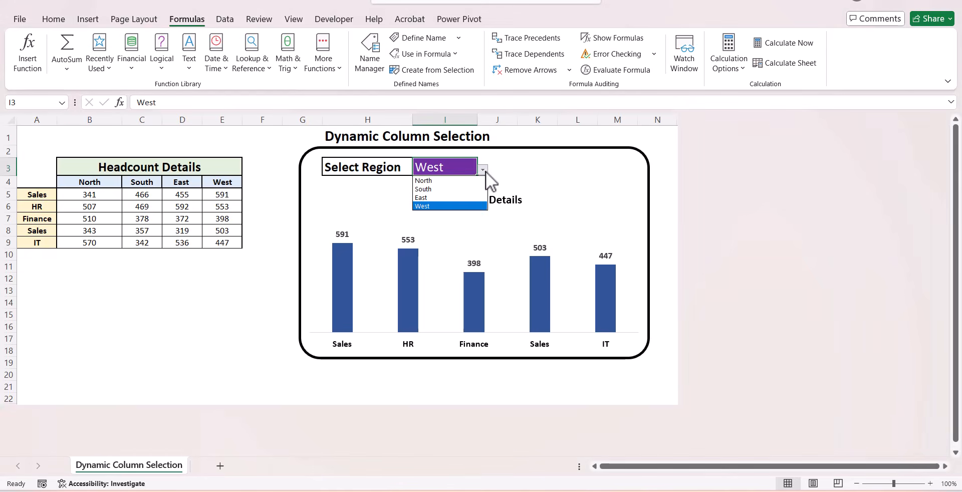
pyautogui.click(460, 182)
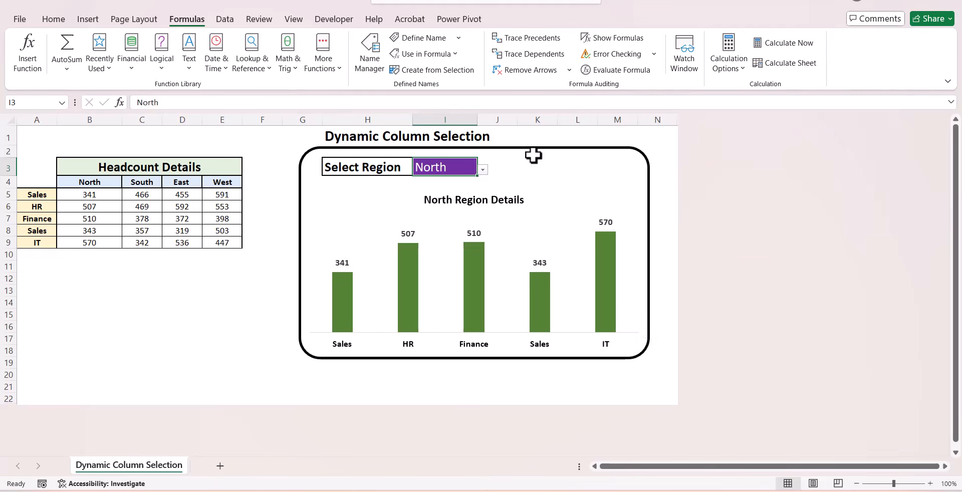
pyautogui.click(483, 170)
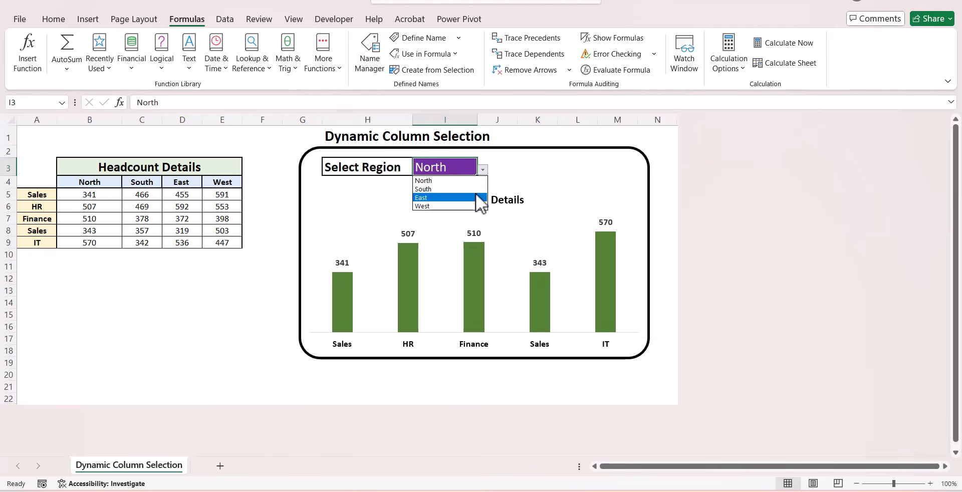
pyautogui.click(477, 197)
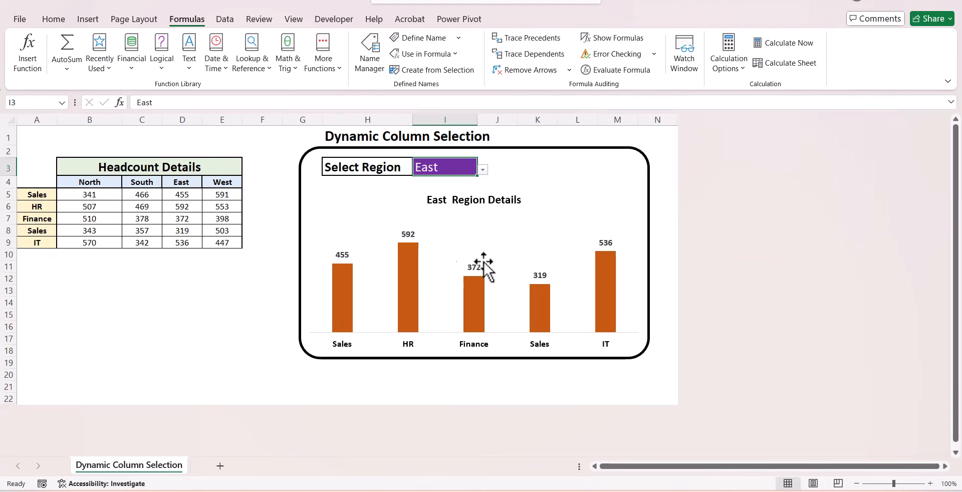
pyautogui.moveTo(608, 271)
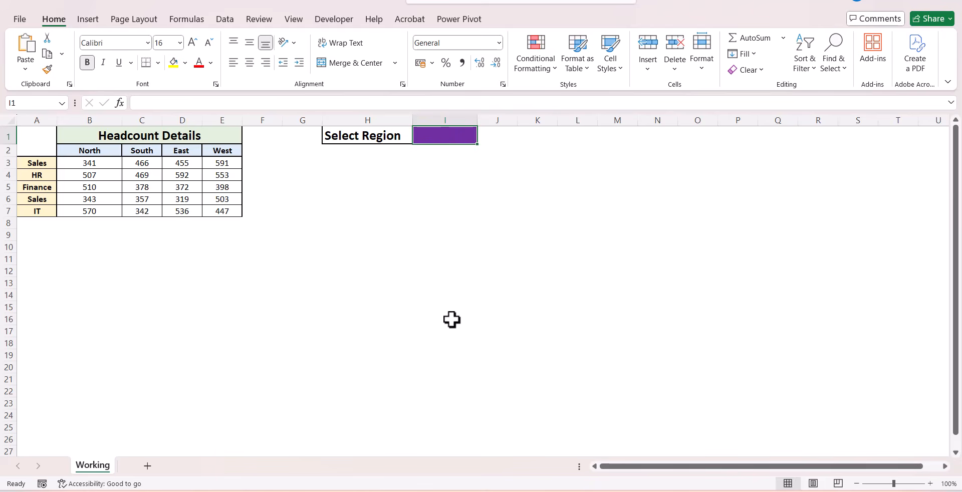
# Add list data validation to cell I1 using the region headers =$B$2:$E$2 as the source.
pyautogui.hotkey('alt', 'd')
pyautogui.press('l')
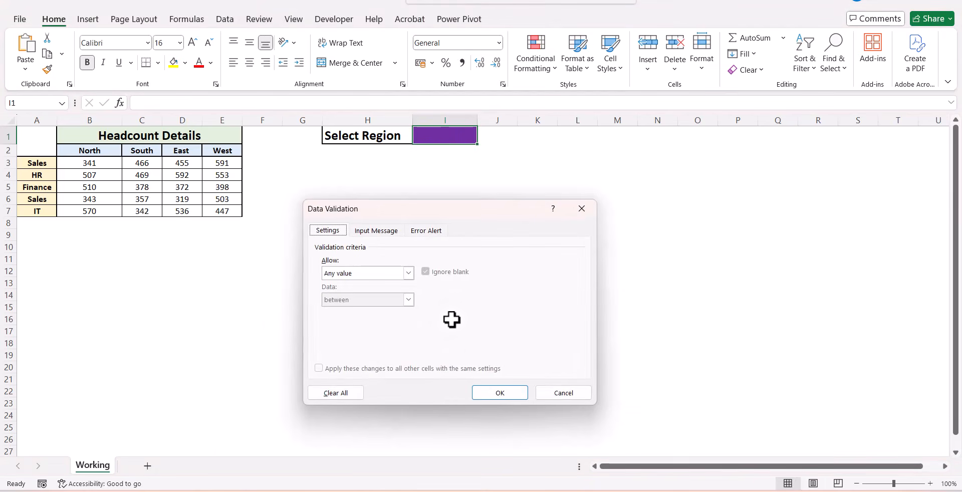
pyautogui.click(409, 275)
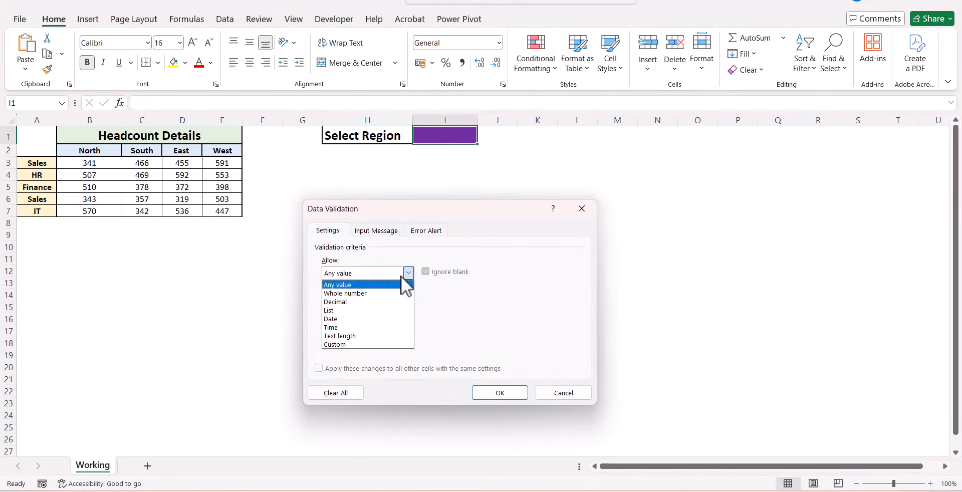
pyautogui.click(388, 310)
pyautogui.click(390, 325)
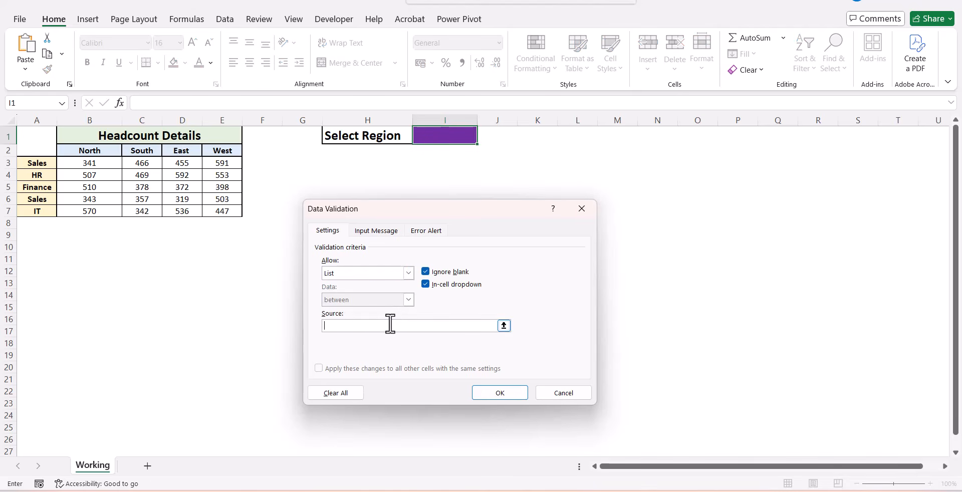
pyautogui.moveTo(92, 154); pyautogui.dragTo(216, 153)
pyautogui.click(487, 395)
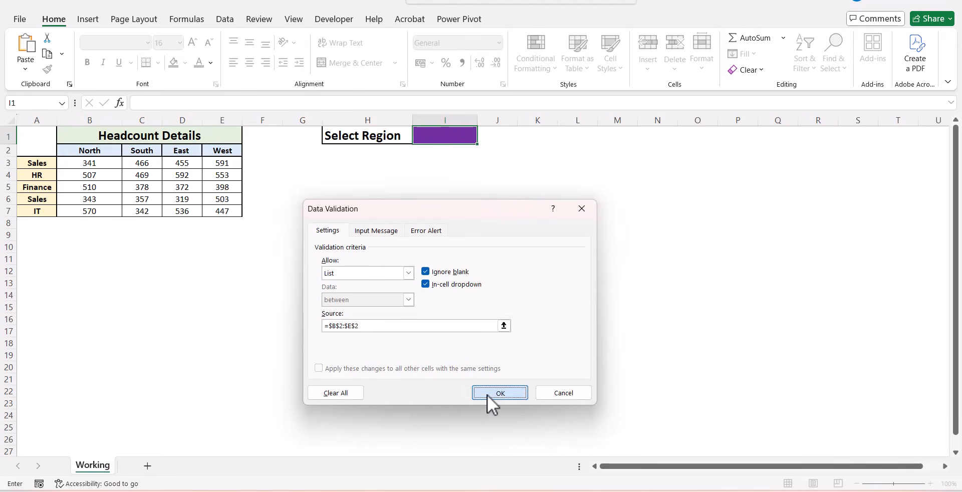
# Choose South from the region list in I1 and centre the cell's text horizontally.
pyautogui.click(481, 138)
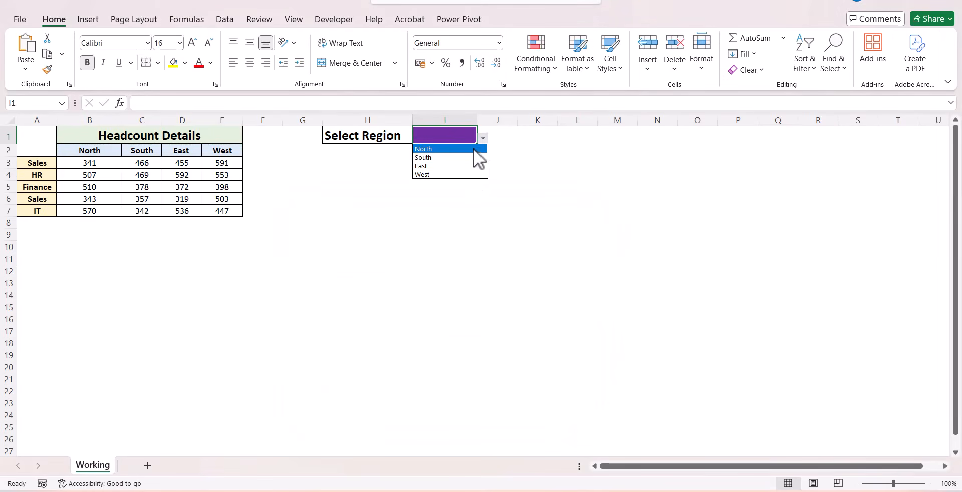
pyautogui.click(470, 155)
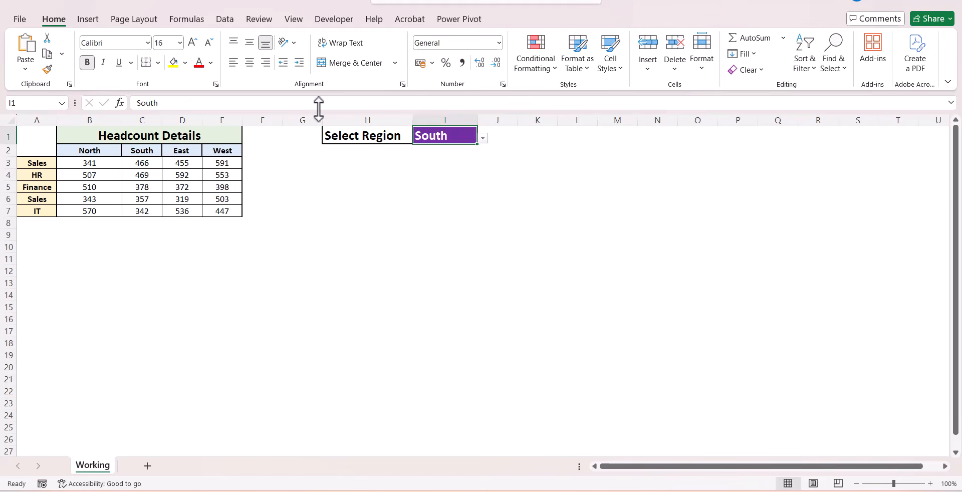
pyautogui.click(252, 62)
pyautogui.click(374, 230)
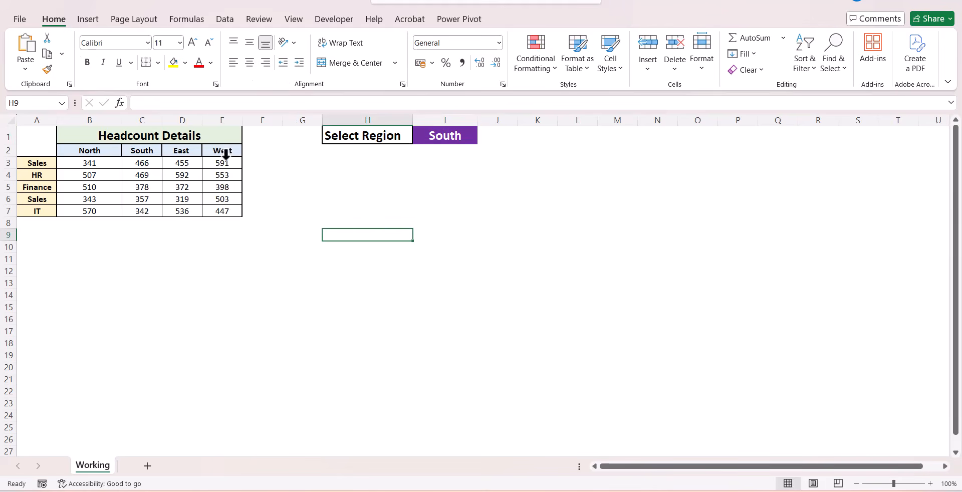
pyautogui.click(132, 147)
pyautogui.moveTo(132, 144); pyautogui.dragTo(148, 211)
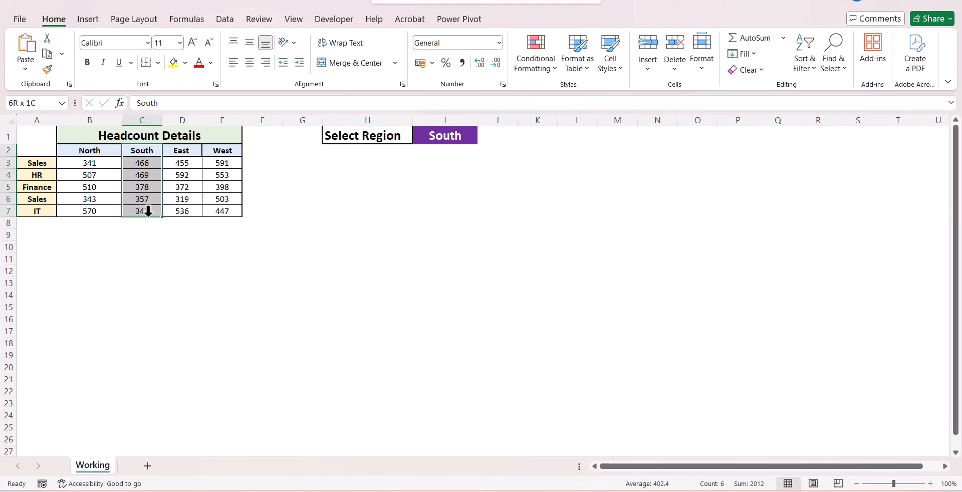
pyautogui.moveTo(29, 162); pyautogui.dragTo(35, 211)
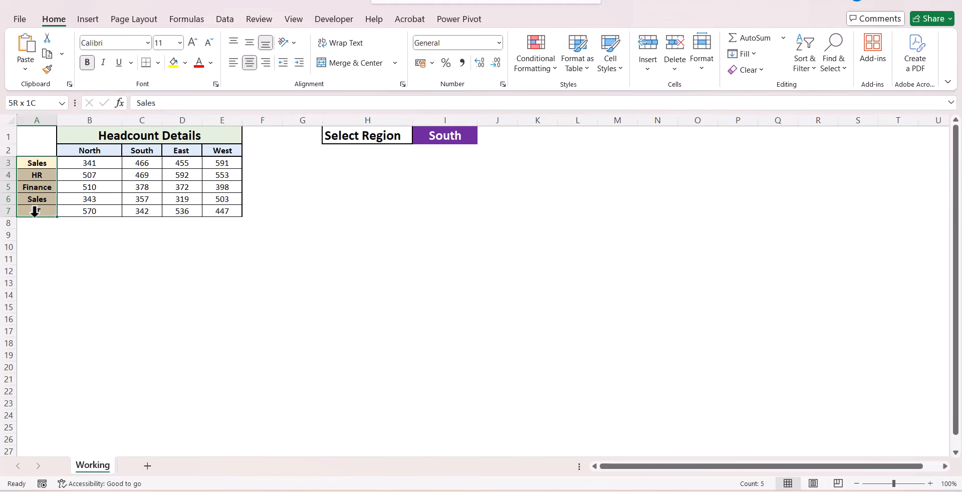
pyautogui.moveTo(136, 149); pyautogui.dragTo(143, 206)
# Begin an OFFSET formula in H4 with the absolute reference $A$3 and a row offset of 0.
pyautogui.click(335, 171)
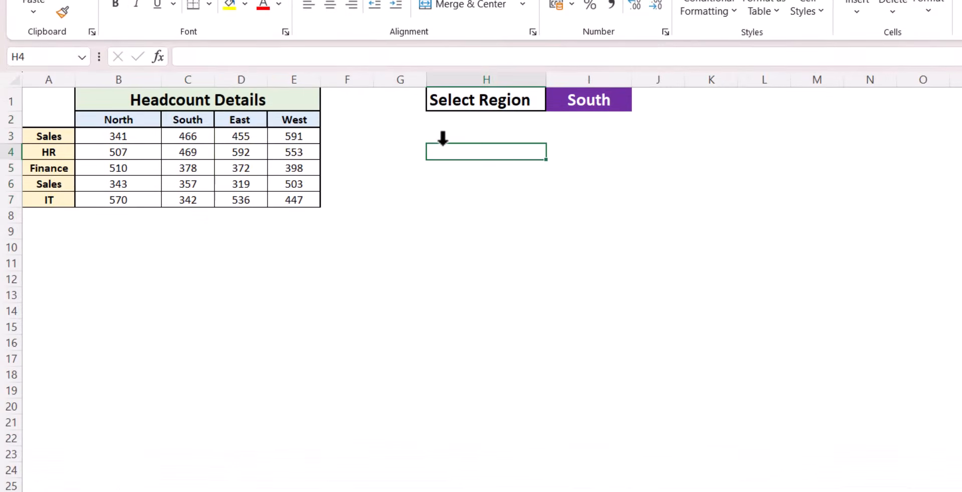
pyautogui.write('=off')
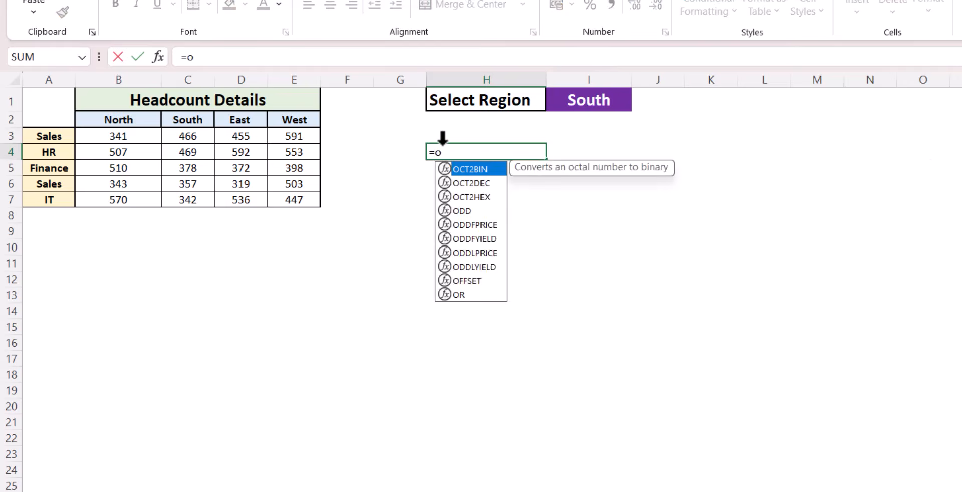
pyautogui.press('Tab')
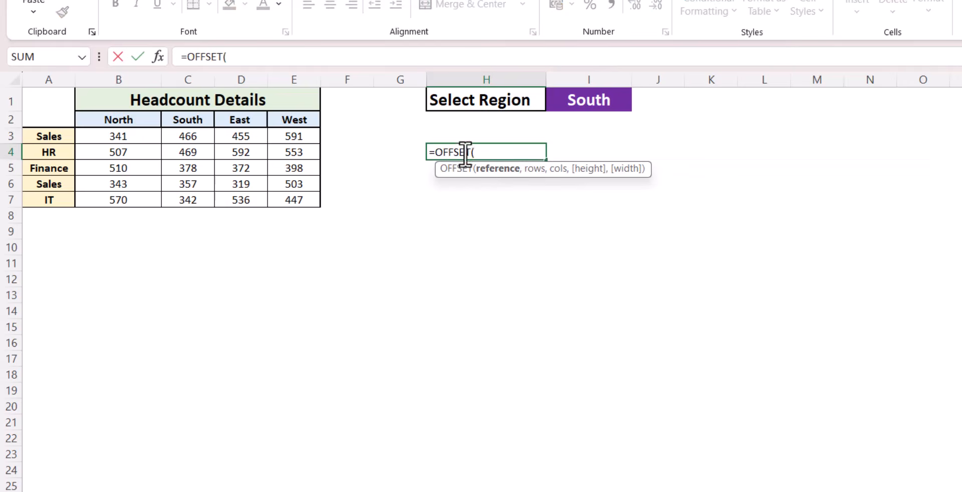
pyautogui.click(46, 141)
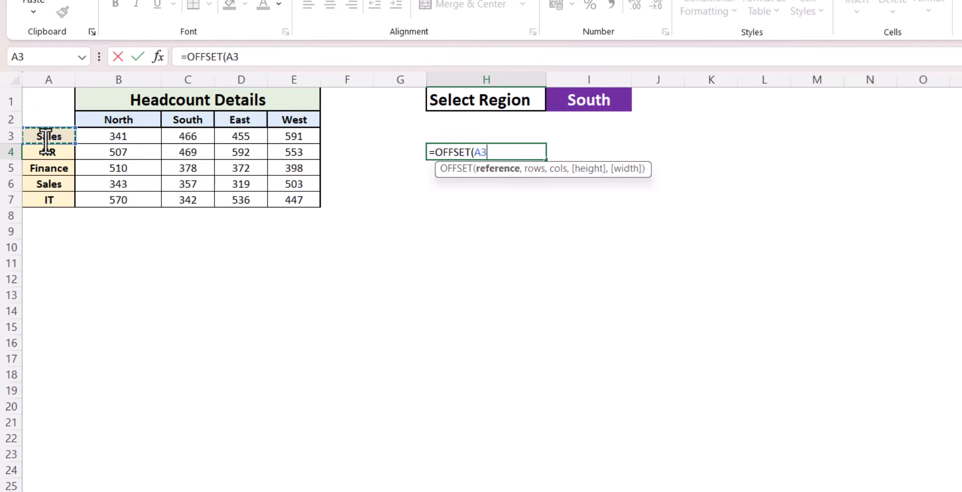
pyautogui.press('F4')
pyautogui.write(',')
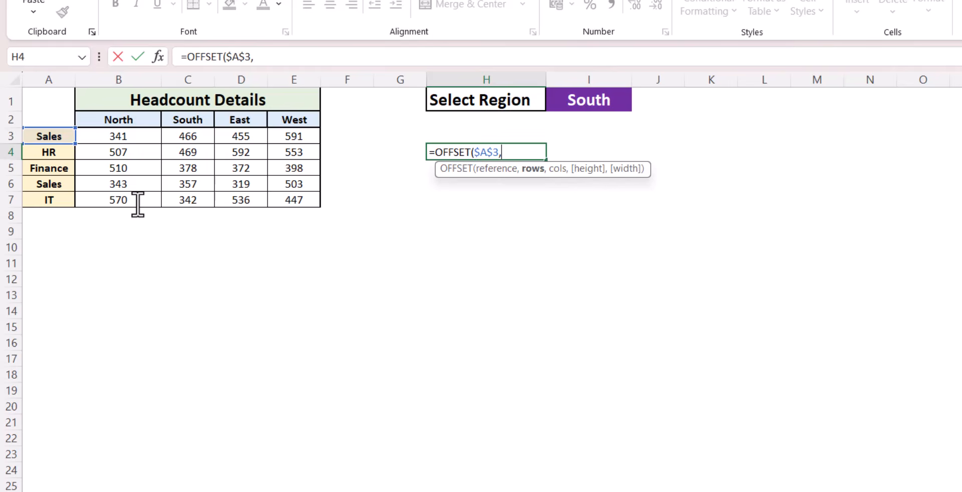
pyautogui.write('0,')
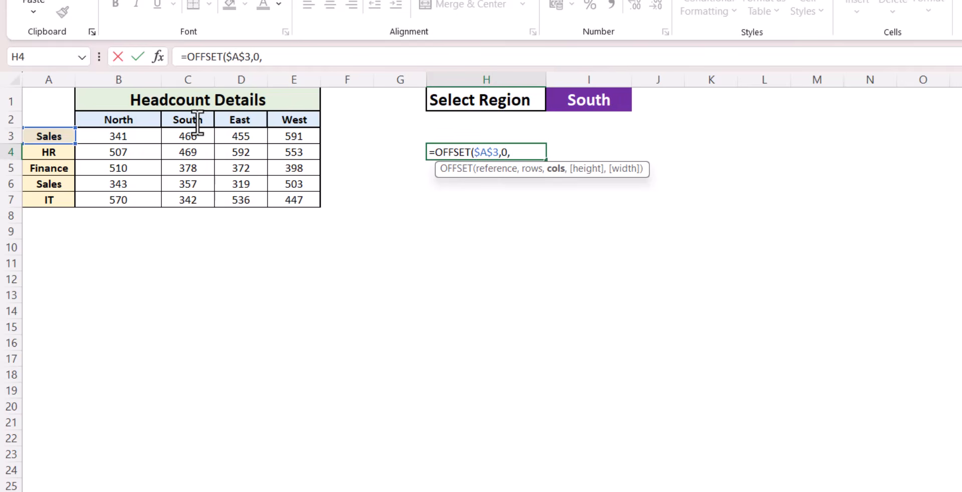
# Supply the column offset as MATCH($I$1,$B$2:$E$2,0) to find the selected region among the headers.
pyautogui.write('mat')
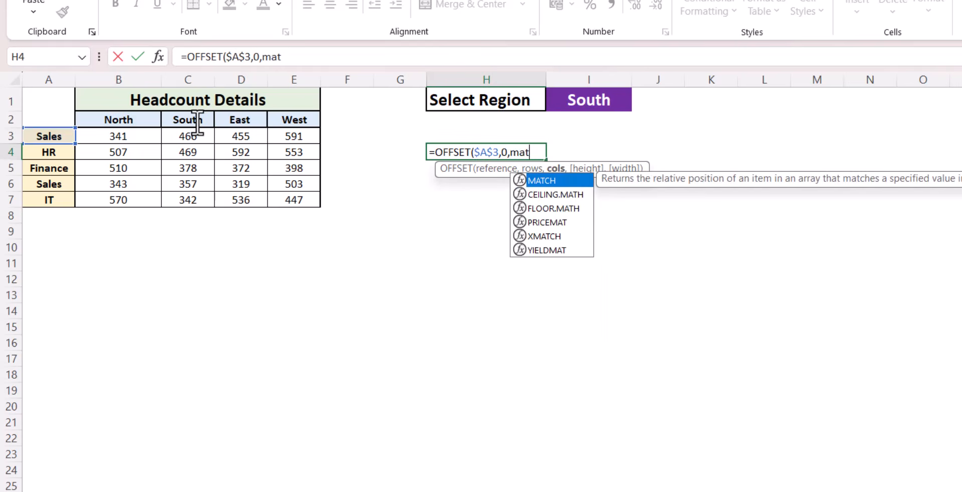
pyautogui.press('Tab')
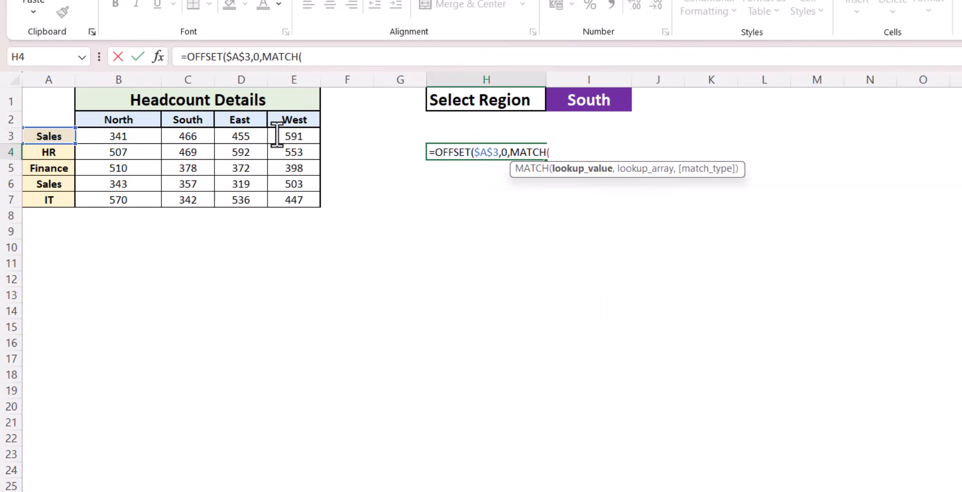
pyautogui.click(569, 99)
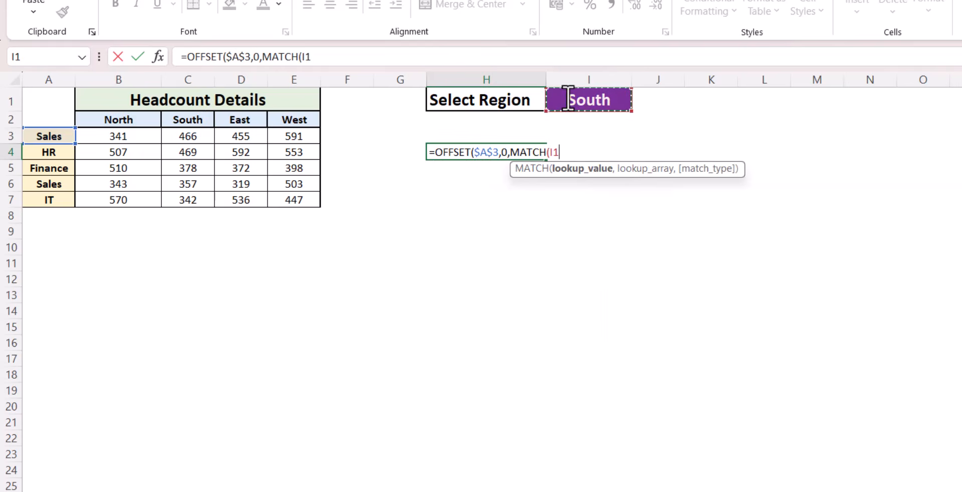
pyautogui.press('F4')
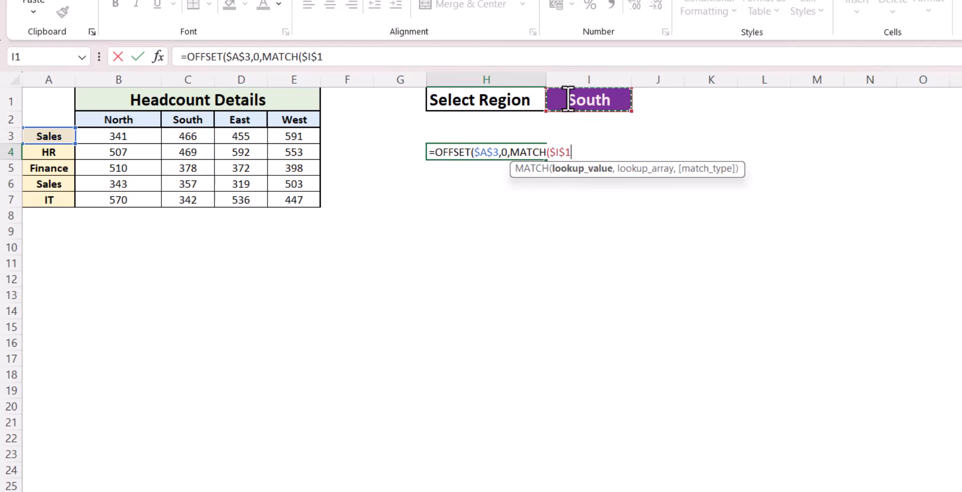
pyautogui.write(',')
pyautogui.moveTo(135, 121); pyautogui.dragTo(299, 126)
pyautogui.press('F4')
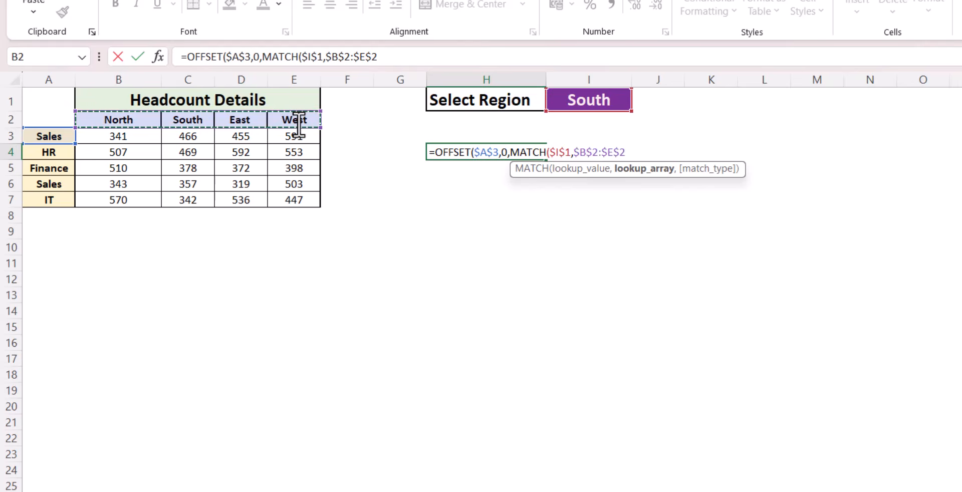
pyautogui.write(',0')
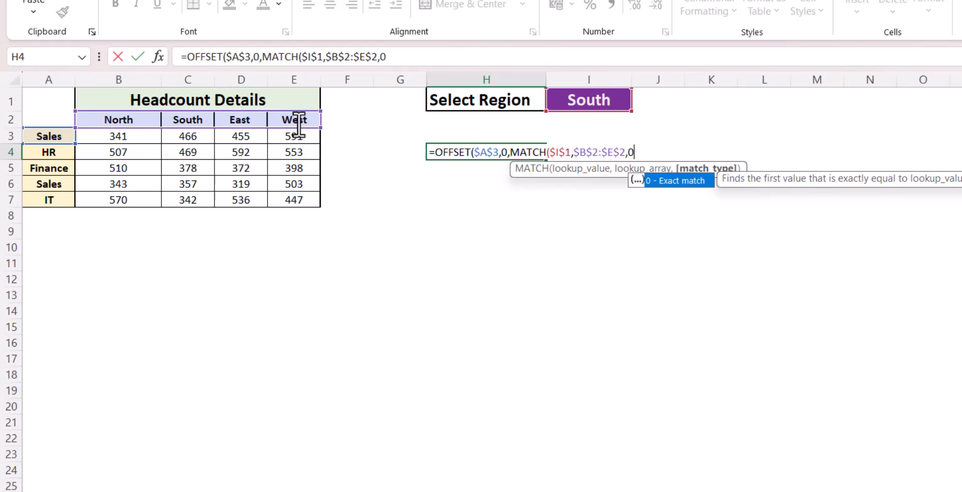
pyautogui.write(')')
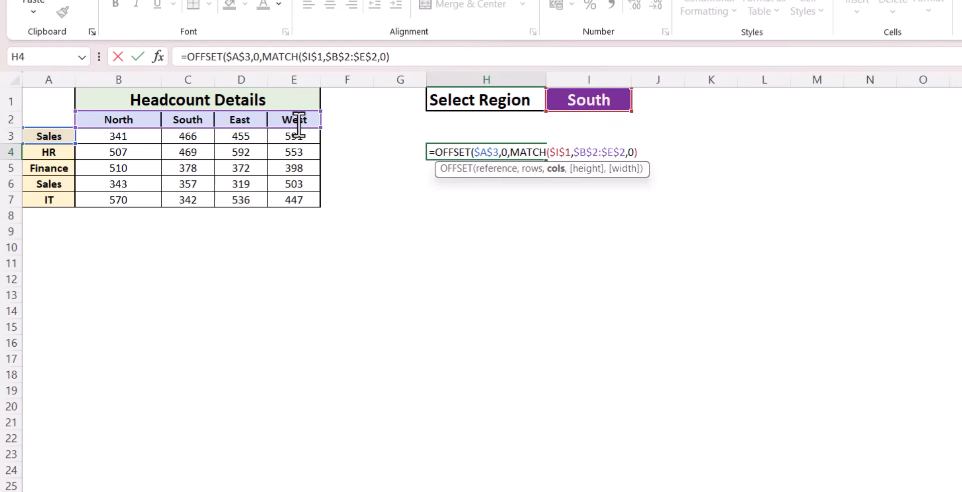
# Complete the OFFSET formula in H4 with a height of 5 and a width of 1, and enter it.
pyautogui.write(',')
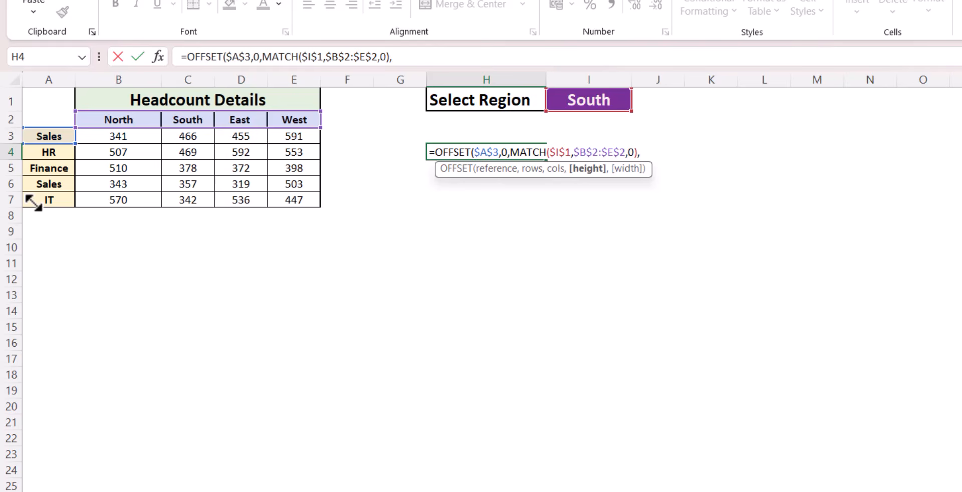
pyautogui.write('5,1')
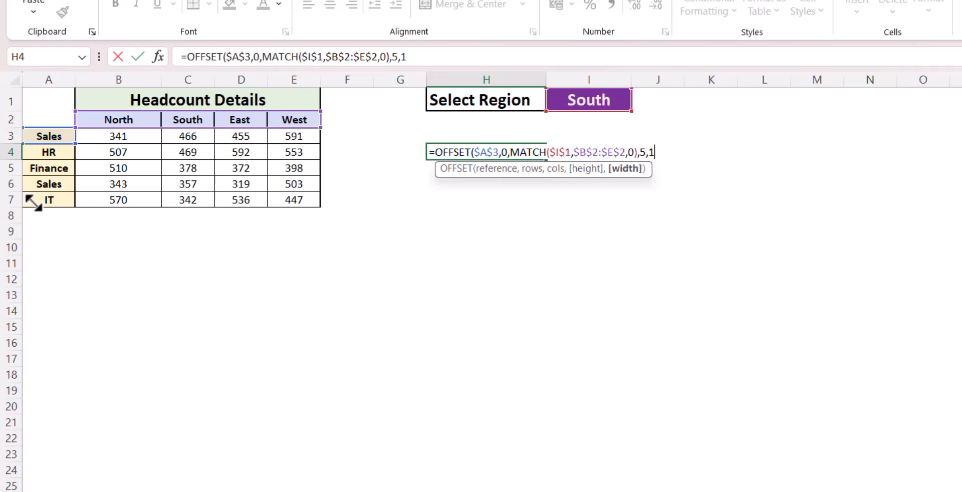
pyautogui.write(')')
pyautogui.press('Return')
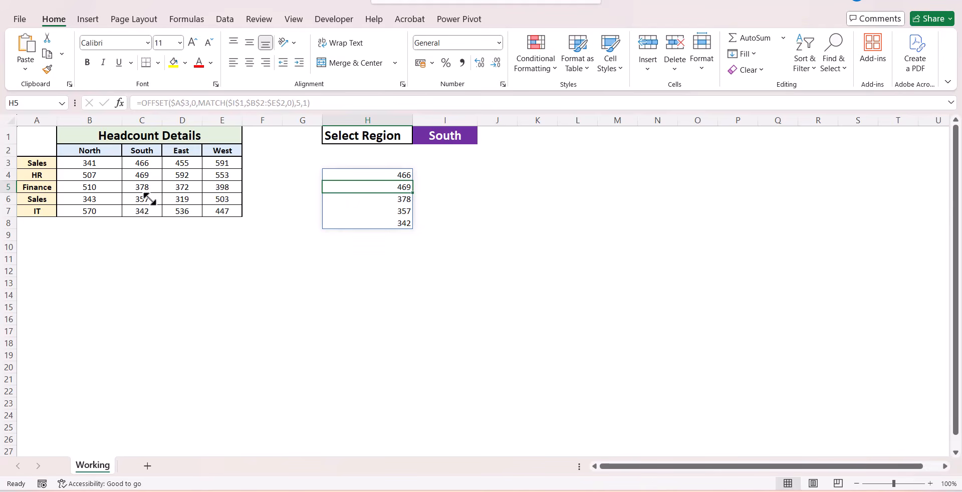
pyautogui.click(385, 179)
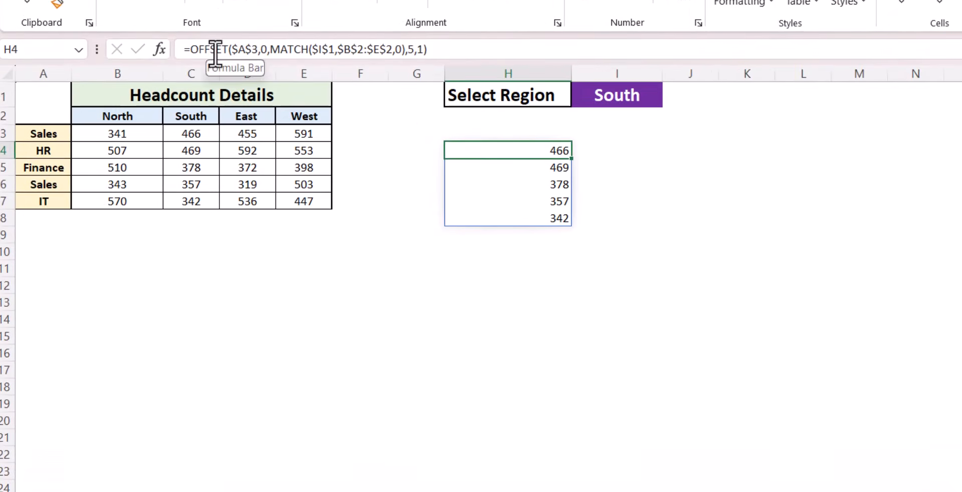
pyautogui.click(52, 130)
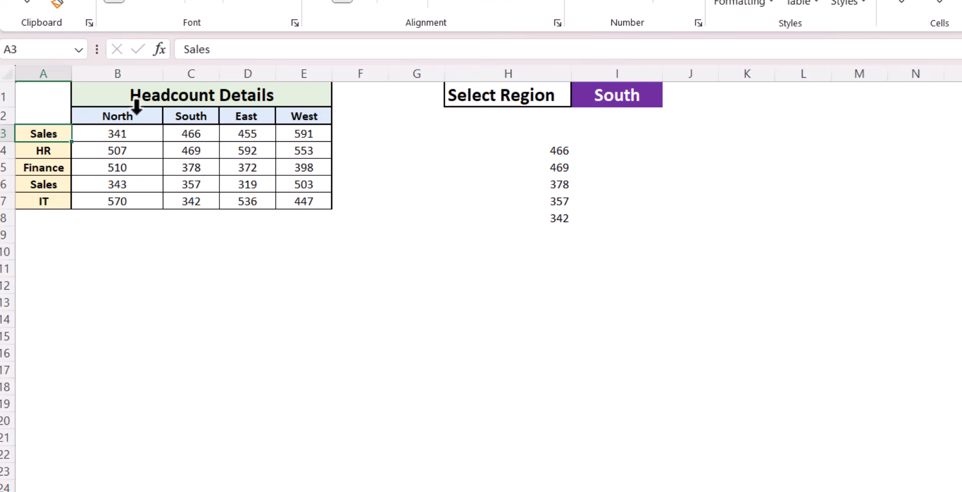
pyautogui.moveTo(158, 113); pyautogui.dragTo(322, 111)
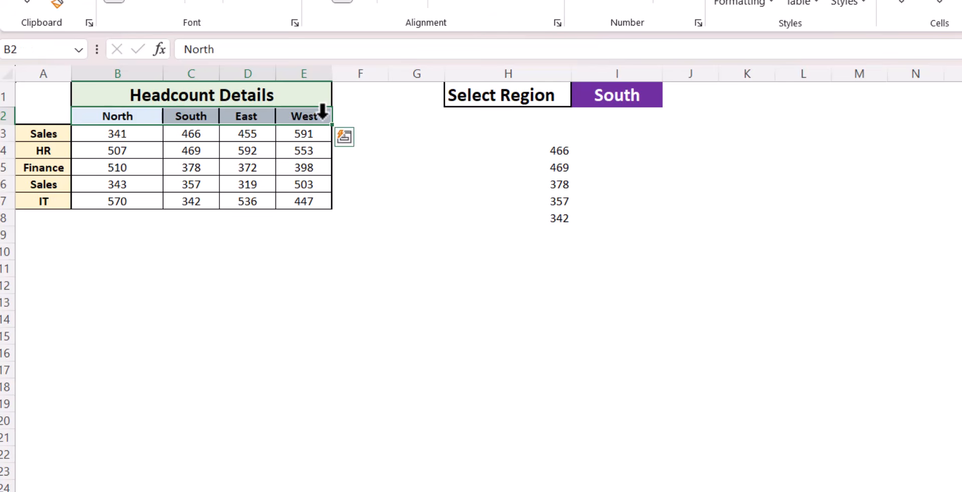
pyautogui.click(206, 109)
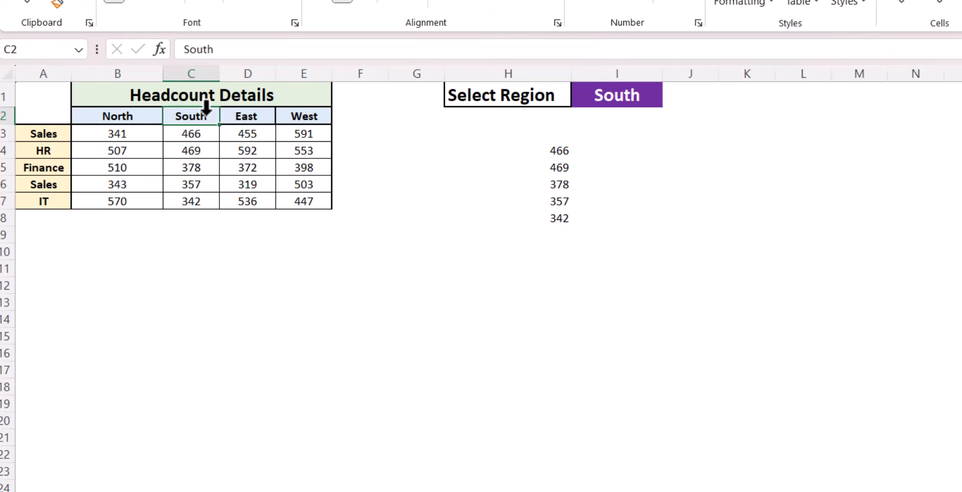
pyautogui.moveTo(43, 133); pyautogui.dragTo(42, 189)
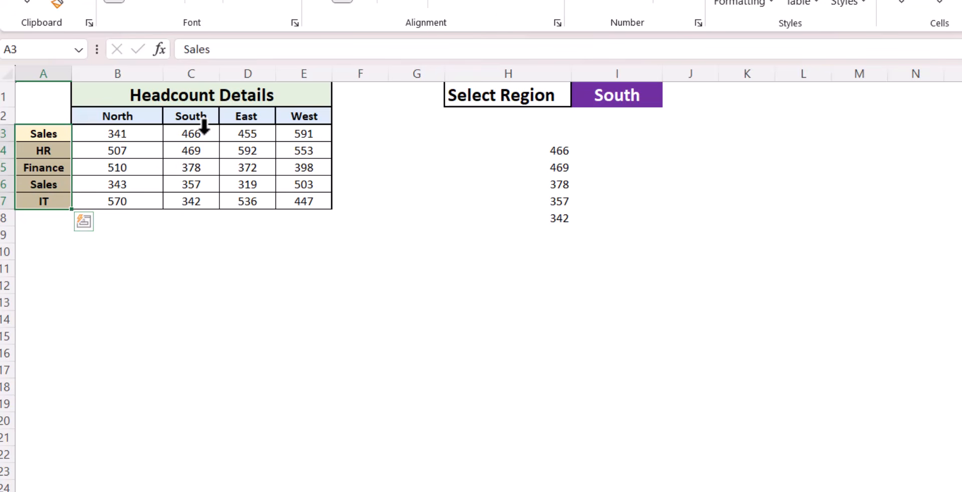
# Examine the department labels in A3:A7 and the South column C3:C7 against the OFFSET formula's output.
pyautogui.moveTo(202, 128); pyautogui.dragTo(195, 166)
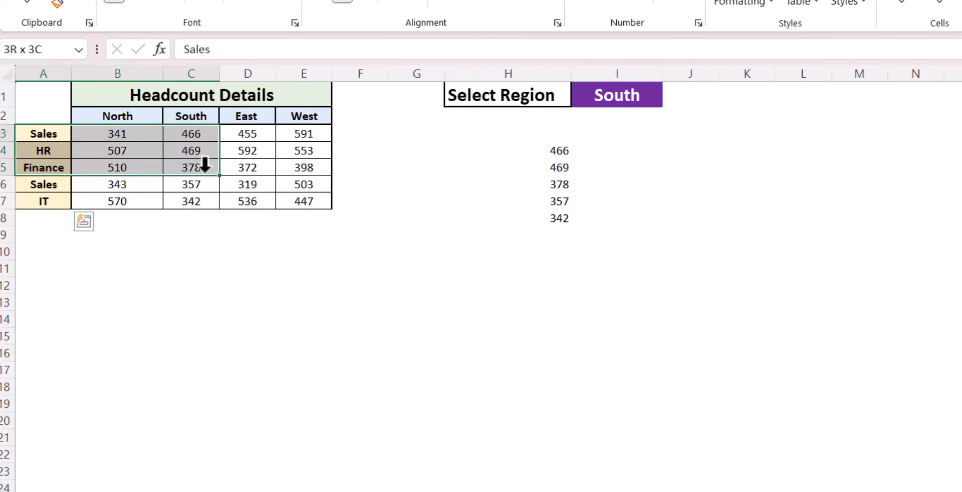
pyautogui.click(194, 166)
pyautogui.moveTo(23, 133); pyautogui.dragTo(35, 201)
pyautogui.moveTo(189, 133); pyautogui.dragTo(197, 196)
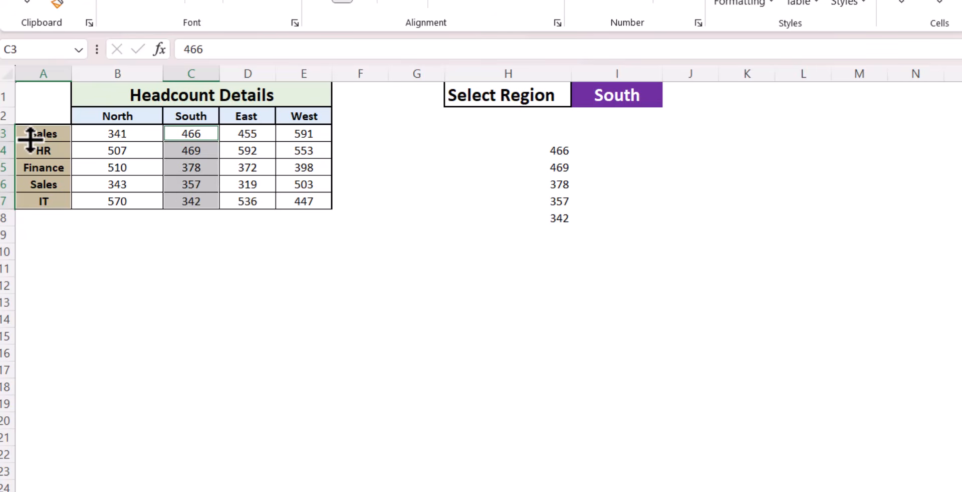
pyautogui.click(478, 244)
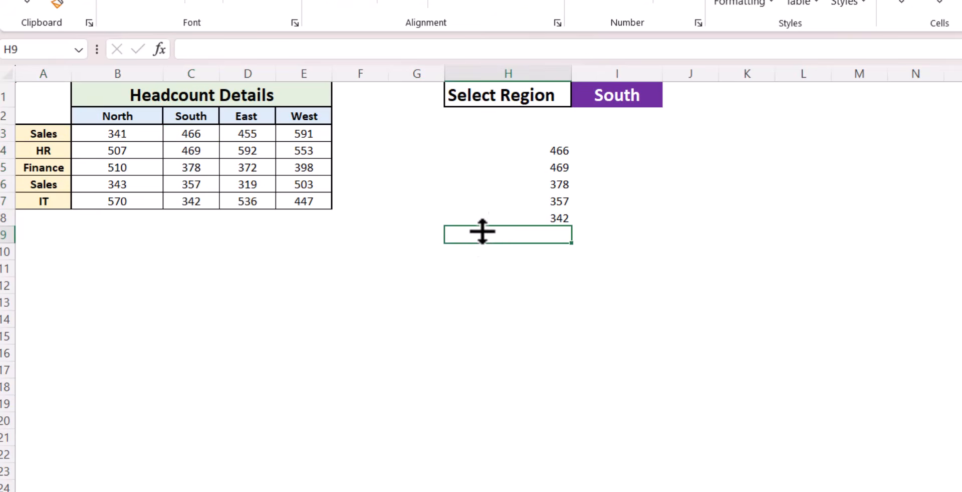
# Copy the complete OFFSET/MATCH formula text from H4 and leave the cell unchanged.
pyautogui.click(552, 157)
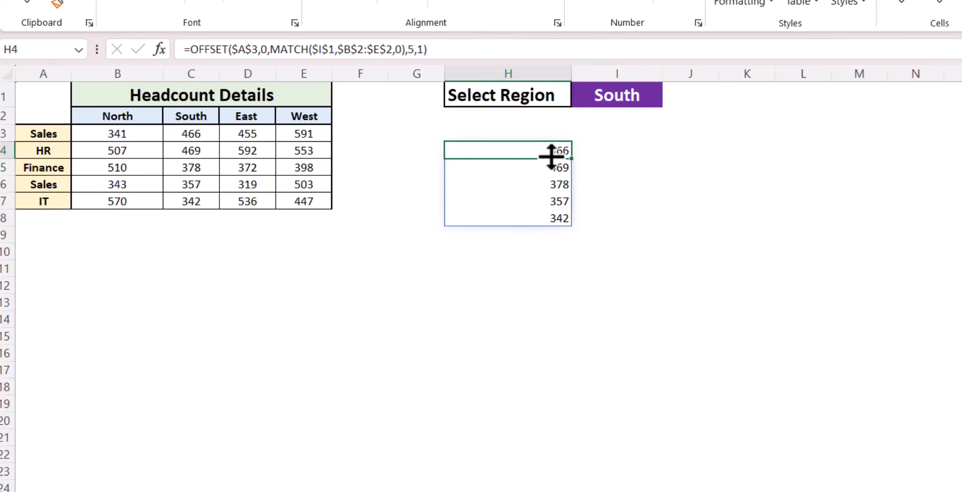
pyautogui.click(444, 49)
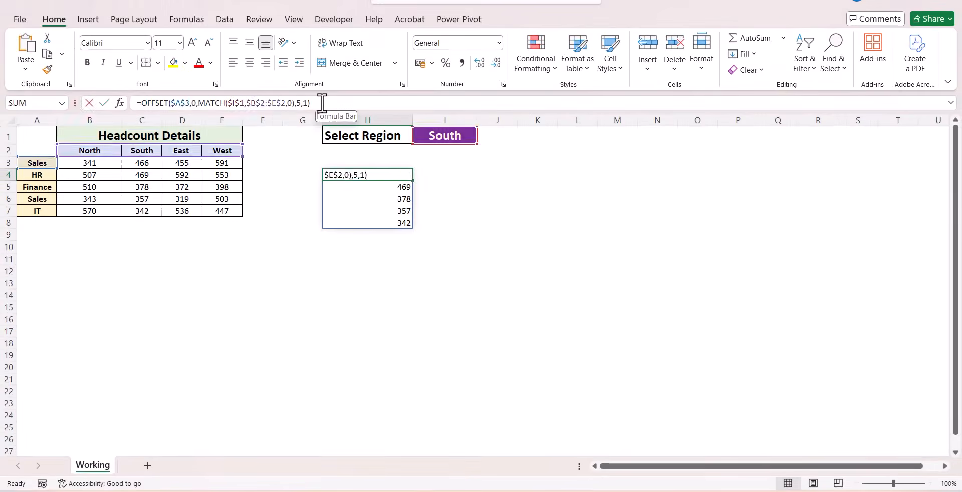
pyautogui.moveTo(322, 104); pyautogui.dragTo(137, 97)
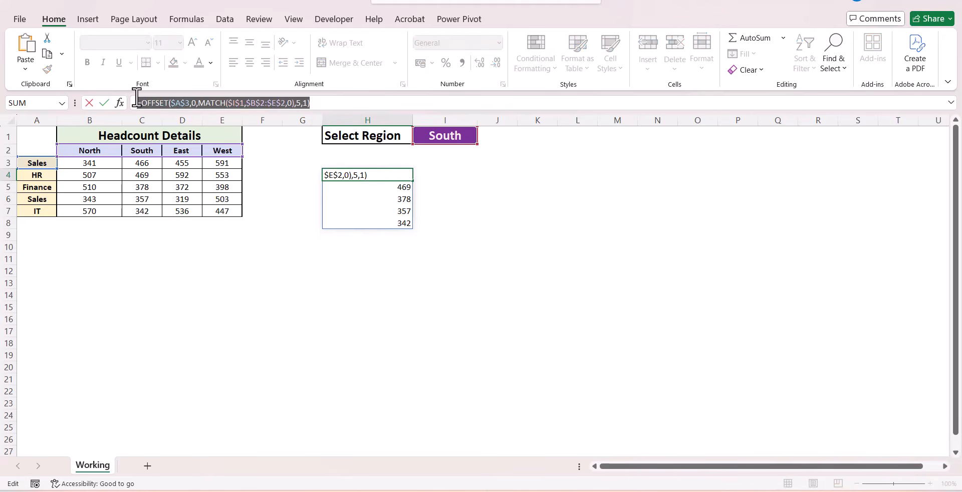
pyautogui.press('Escape')
# Define a workbook-scoped name RegionDetails that refers to the copied OFFSET formula, and check the range it covers.
pyautogui.click(200, 21)
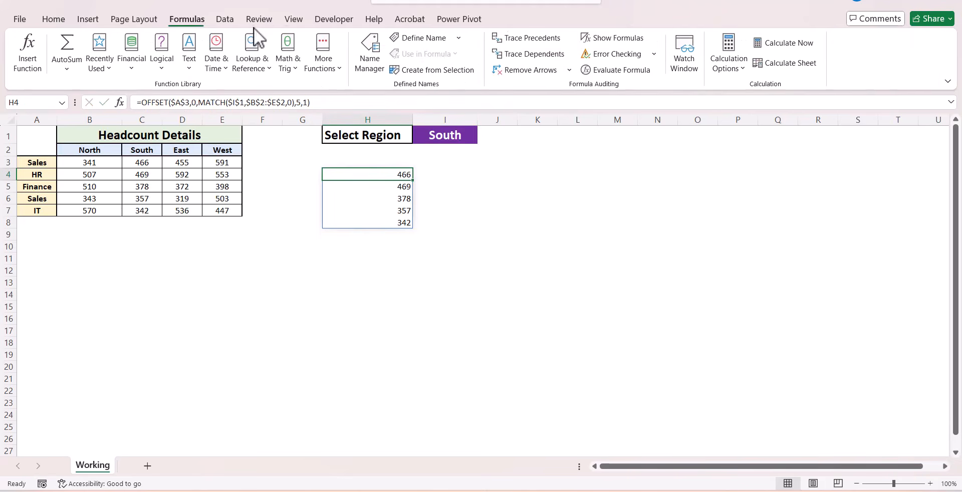
pyautogui.click(367, 55)
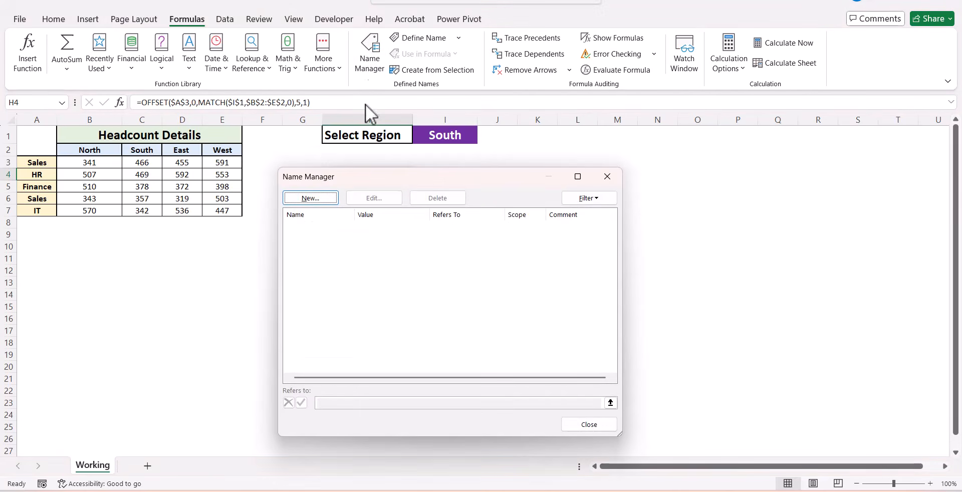
pyautogui.click(309, 198)
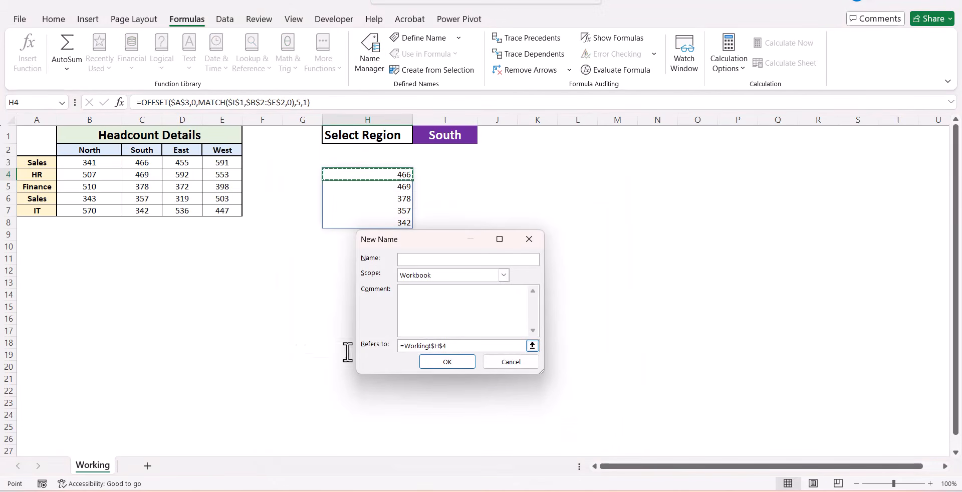
pyautogui.hotkey('ctrl', 'a')
pyautogui.hotkey('ctrl', 'v')
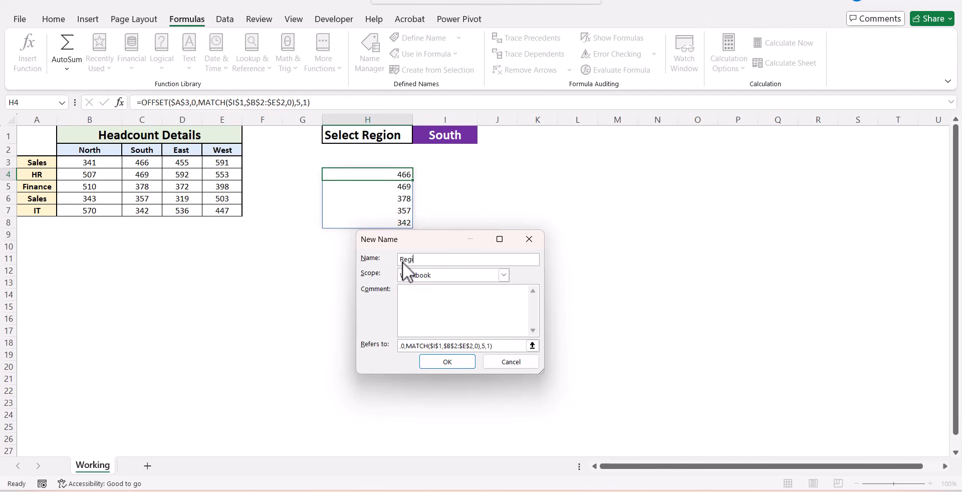
pyautogui.click(401, 263)
pyautogui.write('RegionDetails')
pyautogui.click(449, 363)
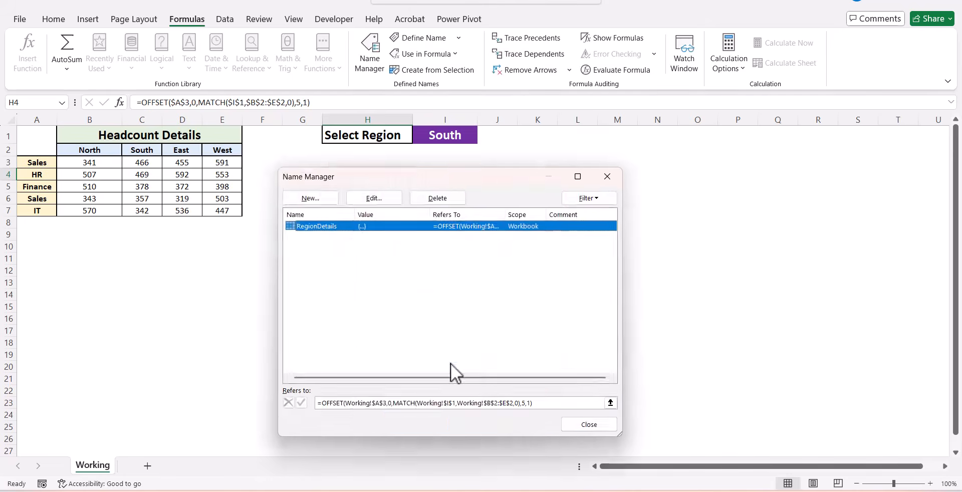
pyautogui.click(460, 404)
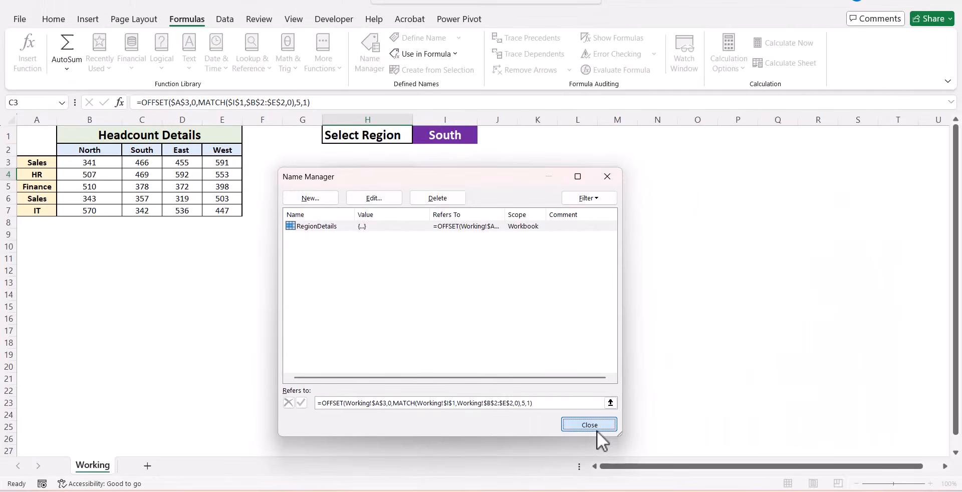
pyautogui.click(596, 431)
# Insert a clustered column chart from the department labels and North headcounts in A2:B7.
pyautogui.moveTo(35, 153); pyautogui.dragTo(76, 211)
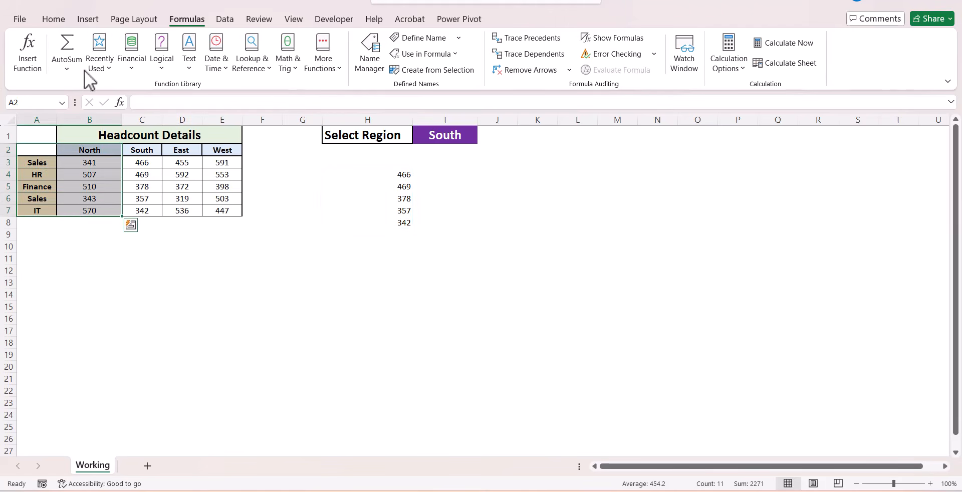
pyautogui.click(96, 21)
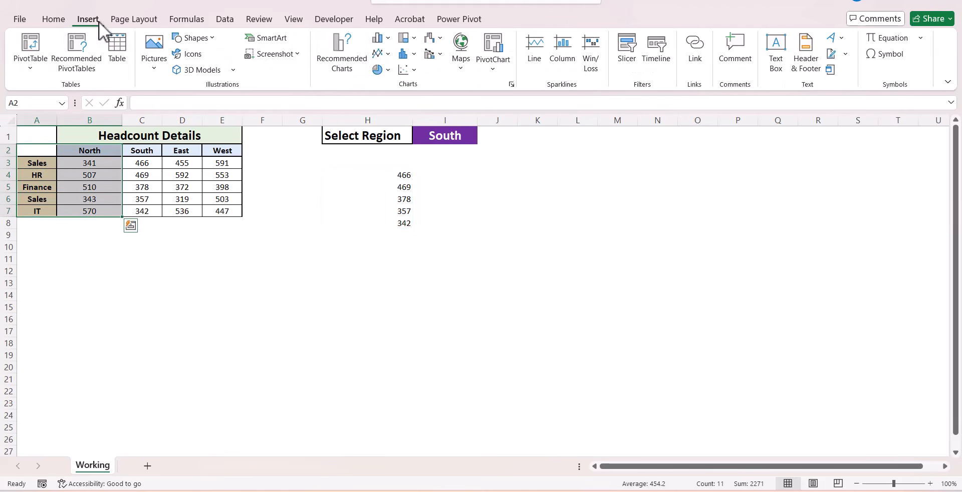
pyautogui.click(388, 38)
pyautogui.click(392, 84)
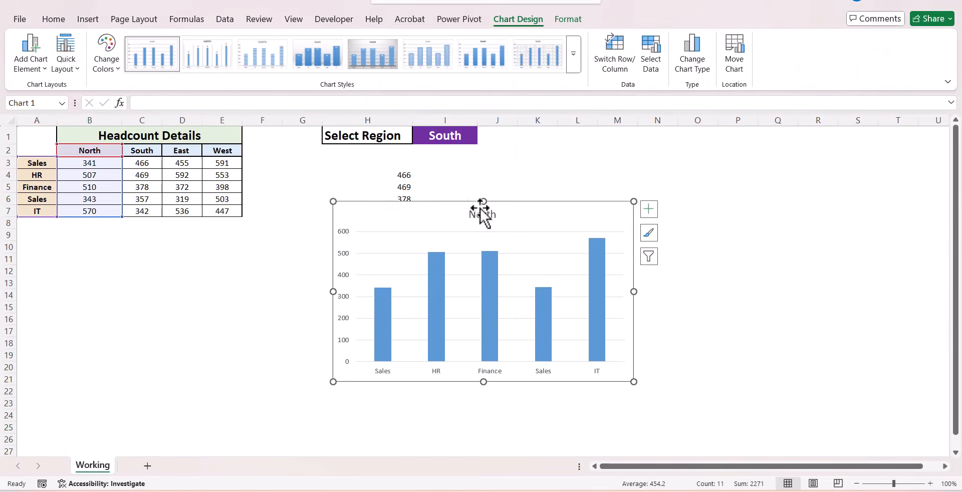
# Delete the vertical axis and the horizontal gridlines from the North column chart.
pyautogui.click(346, 253)
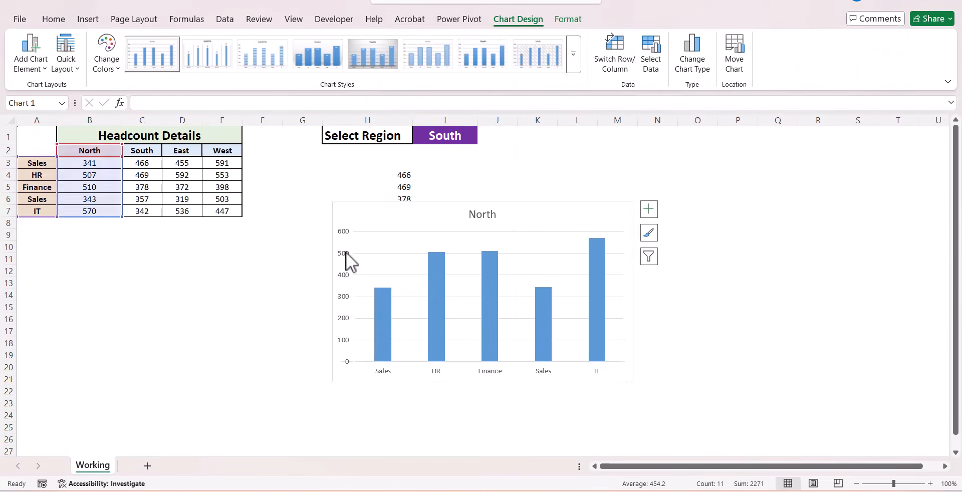
pyautogui.press('Delete')
pyautogui.click(366, 254)
pyautogui.press('Delete')
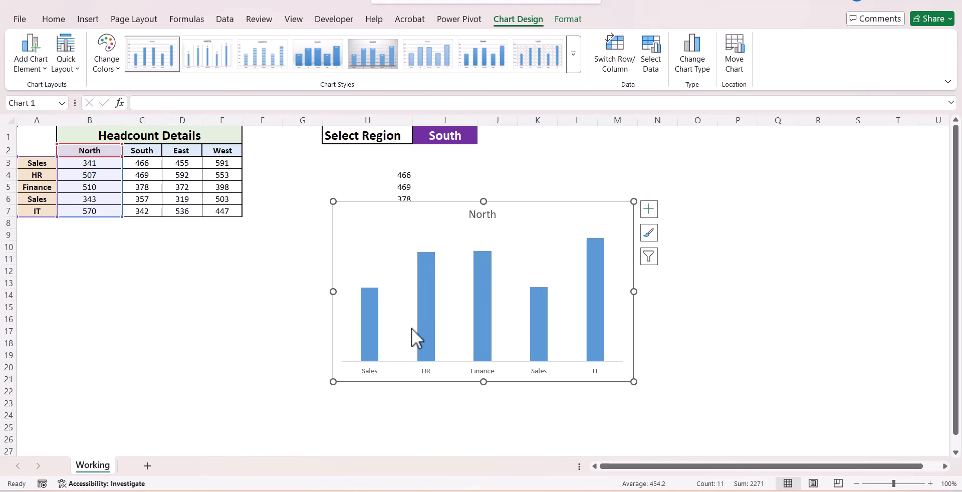
# Format the chart's department axis labels as black, bold text at size 14.
pyautogui.click(369, 373)
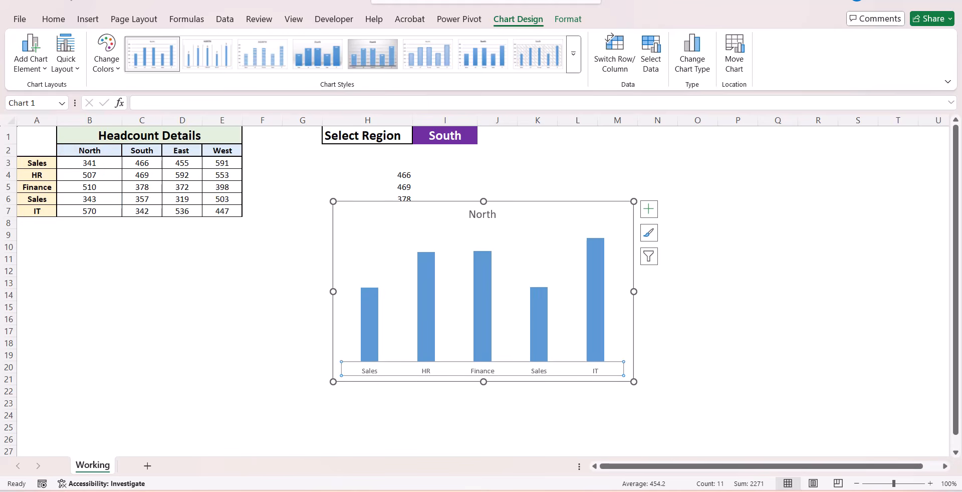
pyautogui.click(48, 19)
pyautogui.click(213, 62)
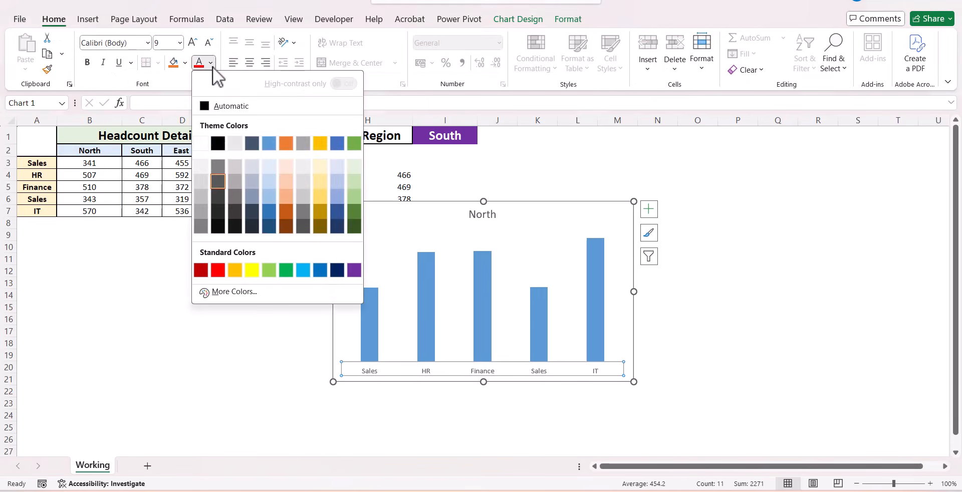
pyautogui.click(217, 143)
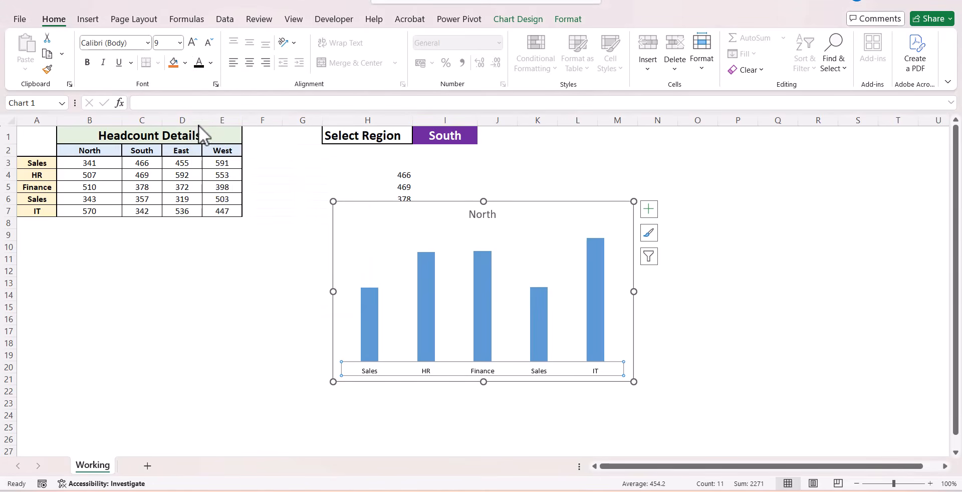
pyautogui.click(88, 63)
pyautogui.click(192, 42)
pyautogui.click(192, 42)
pyautogui.click(192, 43)
pyautogui.click(191, 42)
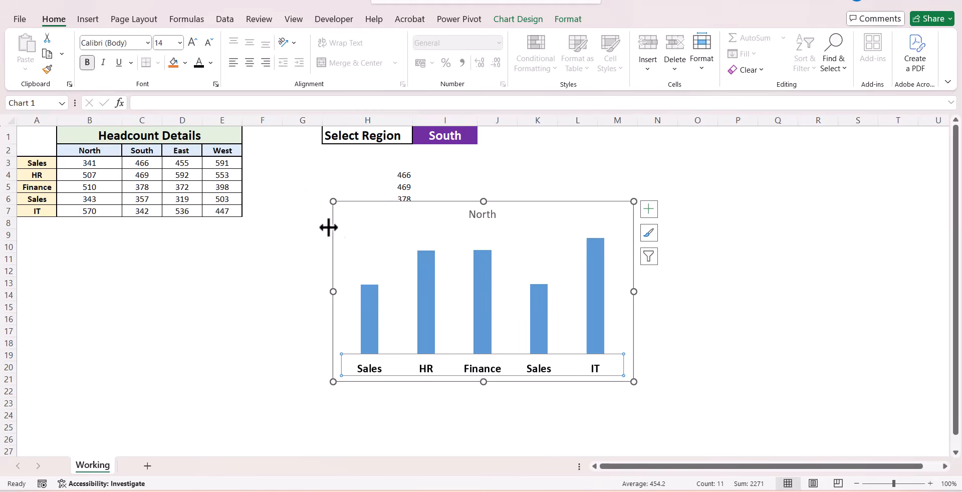
# Add data labels to the chart's columns and make them bold at size 10.5.
pyautogui.click(425, 285)
pyautogui.rightClick(425, 284)
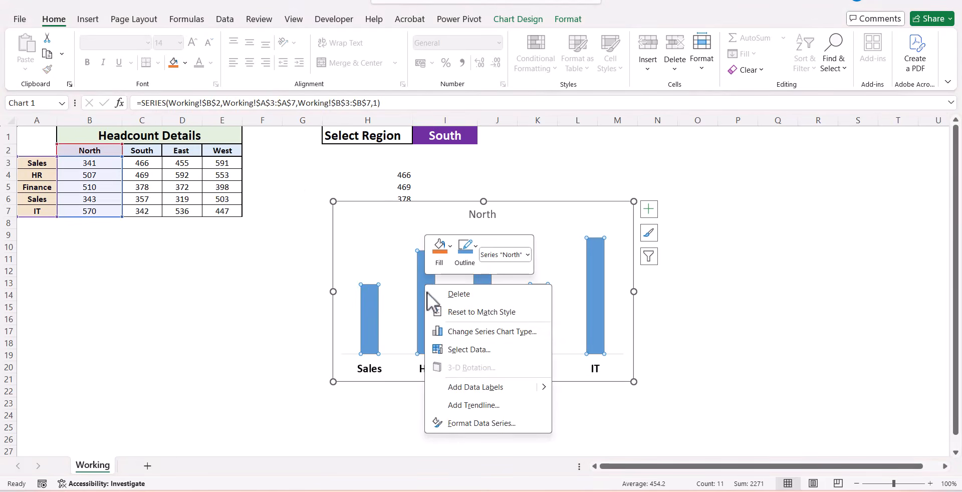
pyautogui.click(459, 385)
pyautogui.click(431, 236)
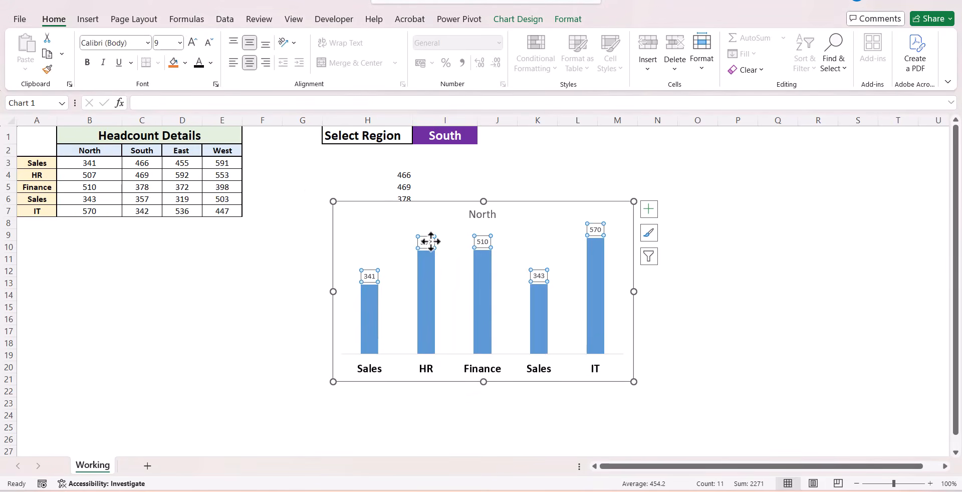
pyautogui.click(87, 62)
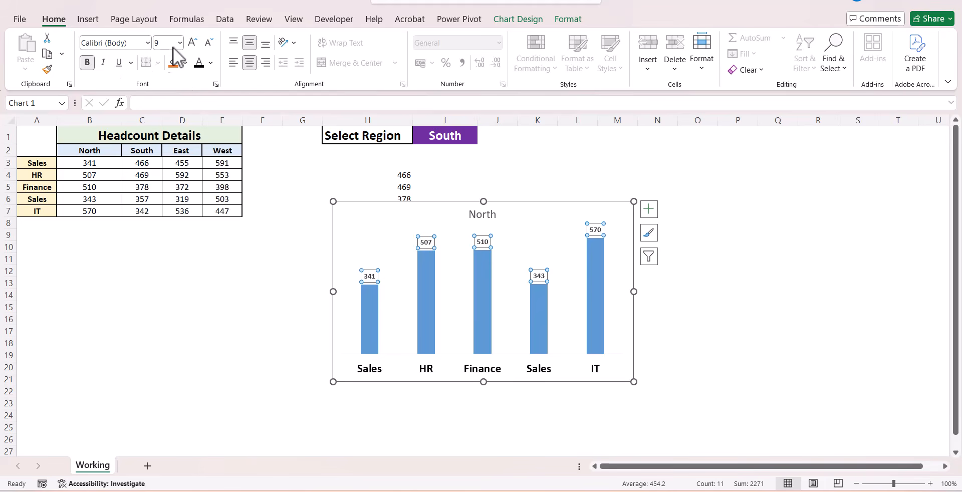
pyautogui.click(193, 42)
pyautogui.click(193, 42)
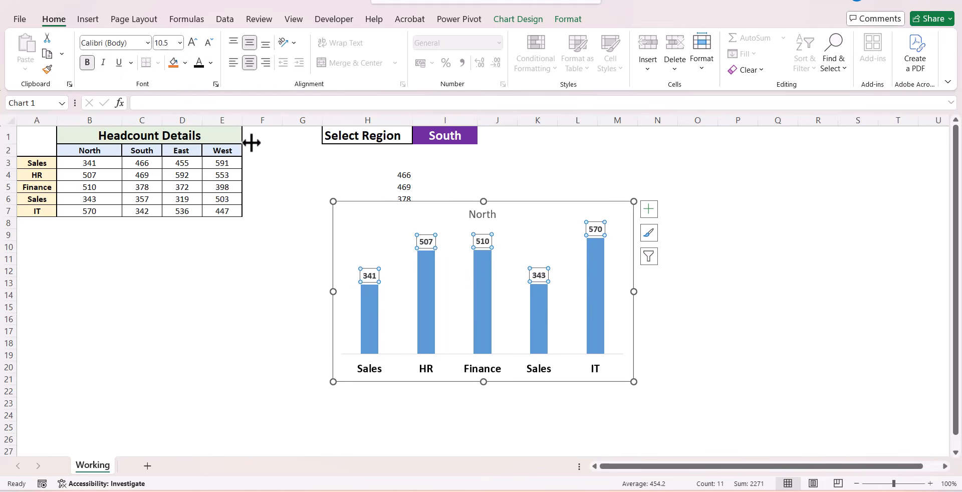
# Fill the chart's column series with solid purple from the standard colours.
pyautogui.click(422, 273)
pyautogui.rightClick(422, 272)
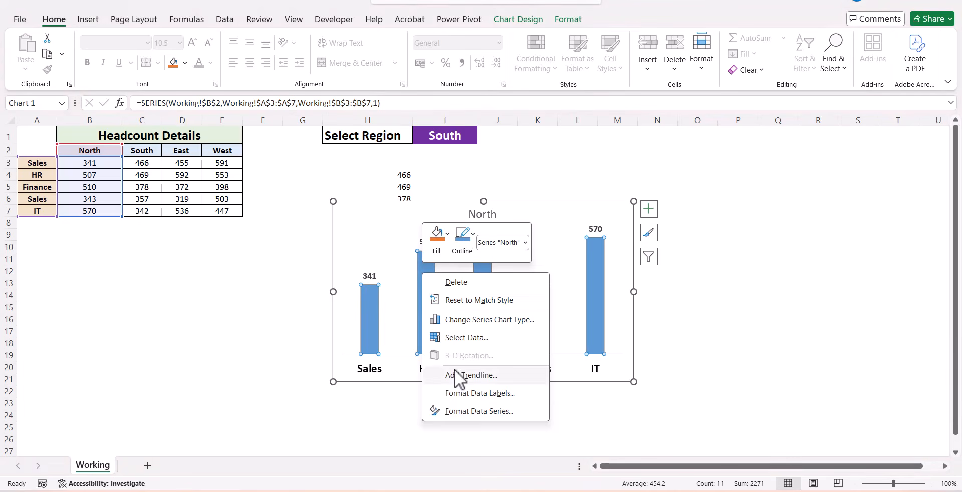
pyautogui.click(466, 412)
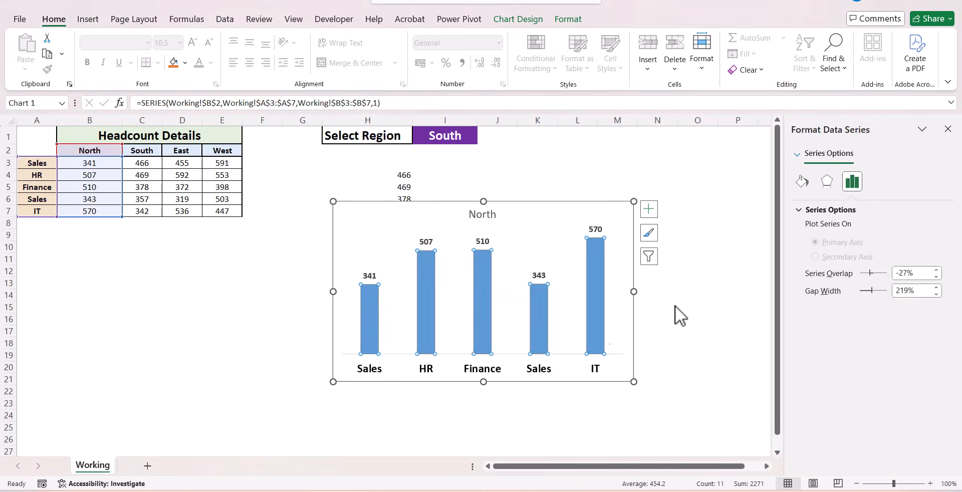
pyautogui.click(802, 181)
pyautogui.click(803, 212)
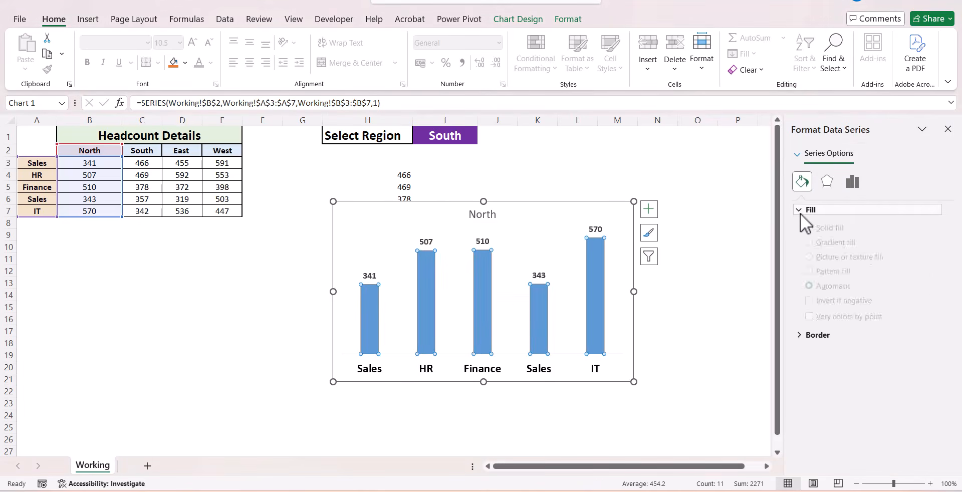
pyautogui.click(940, 357)
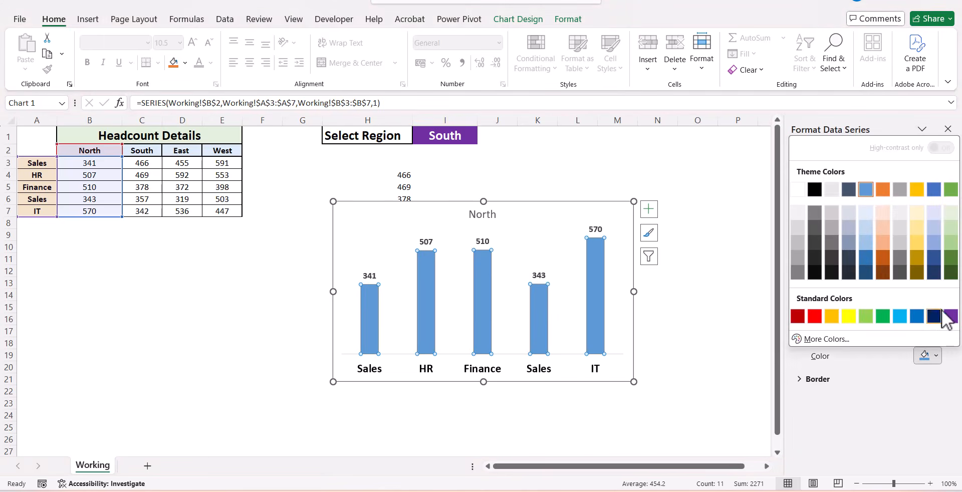
pyautogui.click(947, 317)
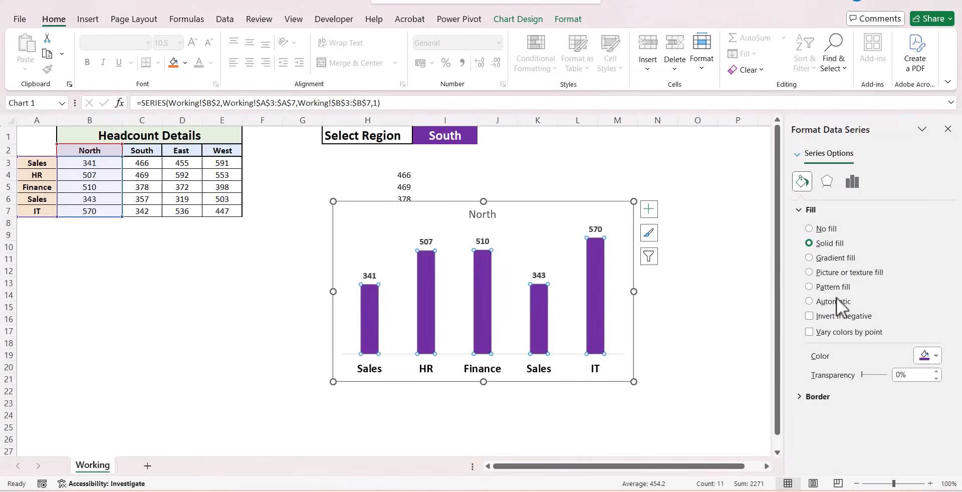
pyautogui.click(702, 284)
# Enter the chart title formula =$I$1&" "&" Region Headcount" in cell K1.
pyautogui.click(482, 215)
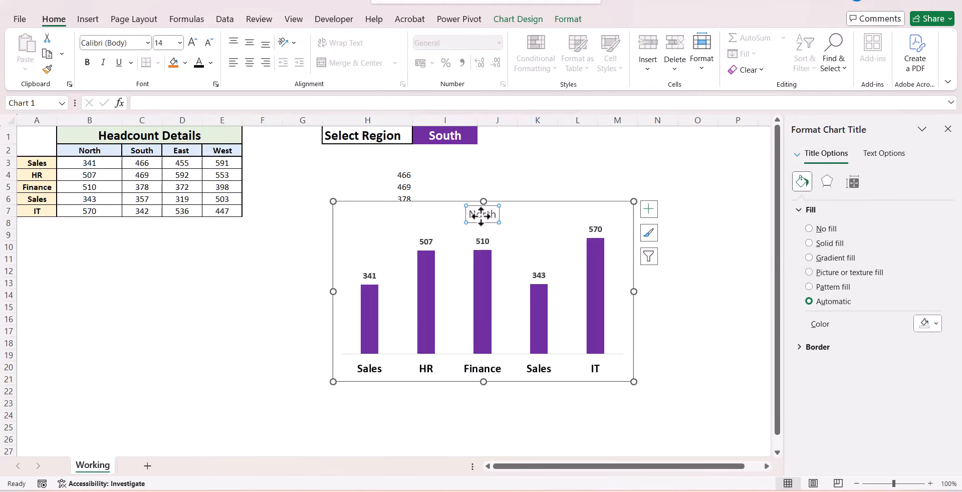
pyautogui.click(538, 136)
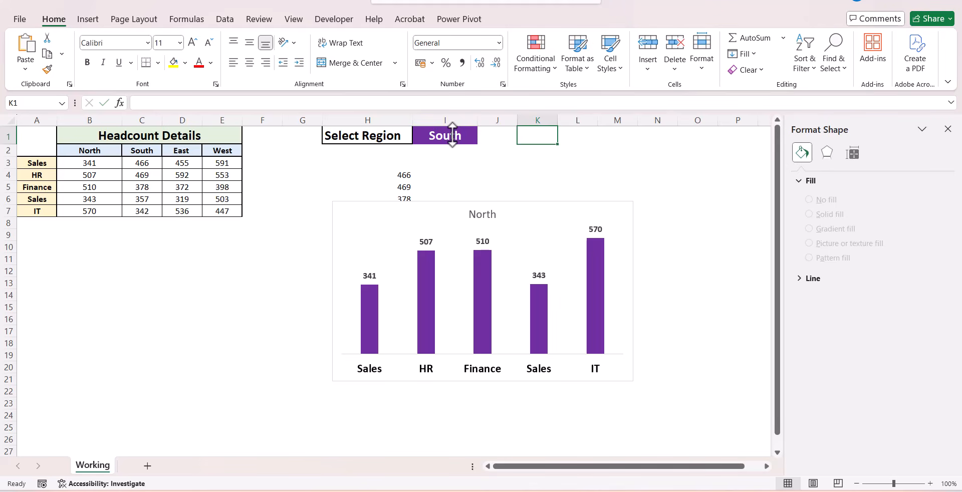
pyautogui.write('=')
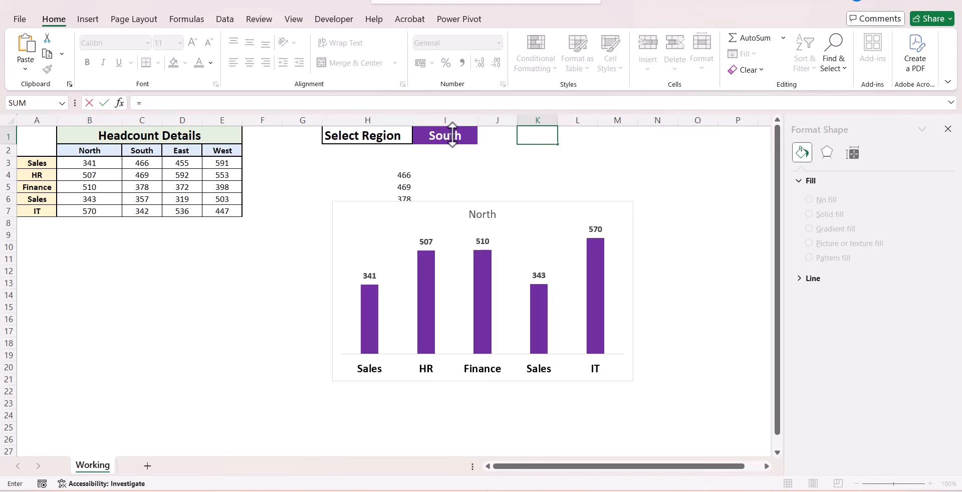
pyautogui.press('Escape')
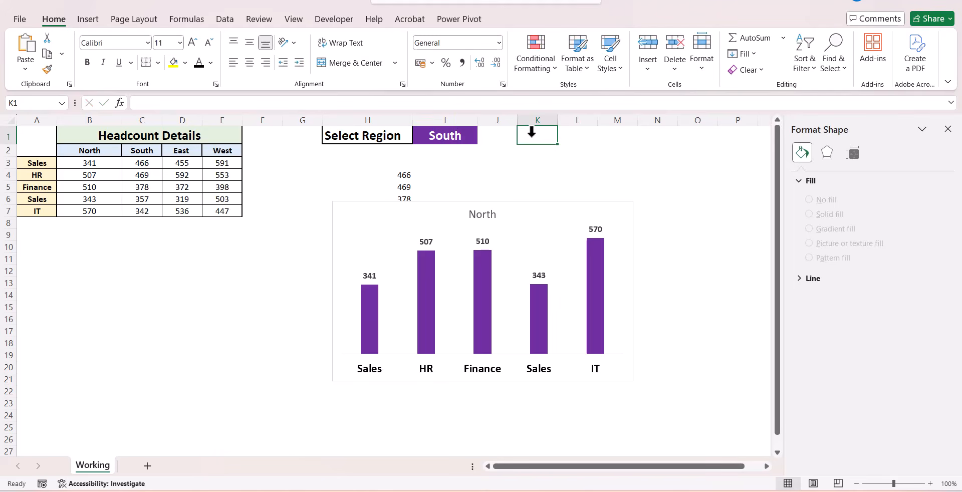
pyautogui.write('=')
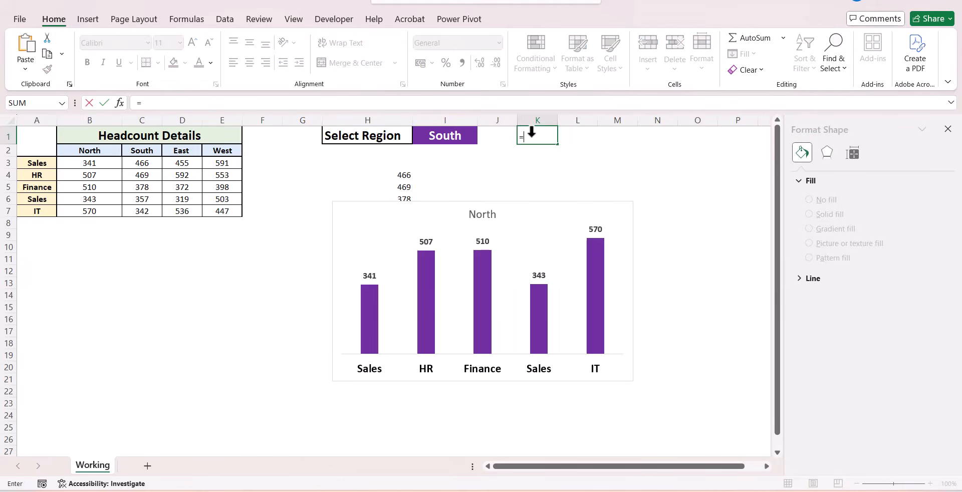
pyautogui.click(465, 135)
pyautogui.press('F4')
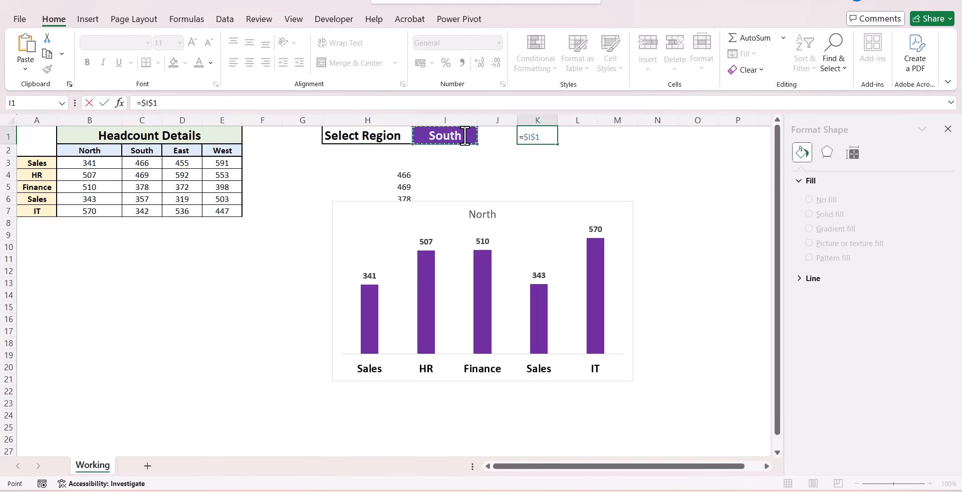
pyautogui.write('&" "&" Region Headcount')
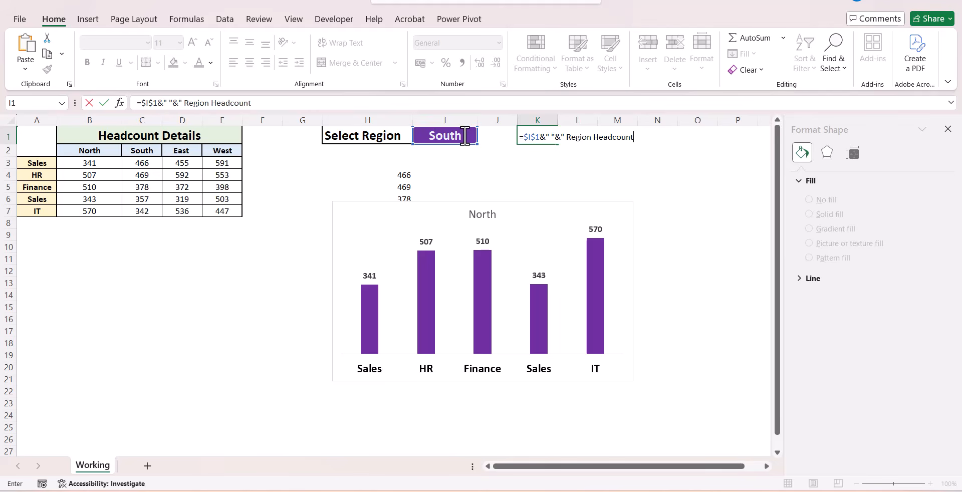
pyautogui.press('Return')
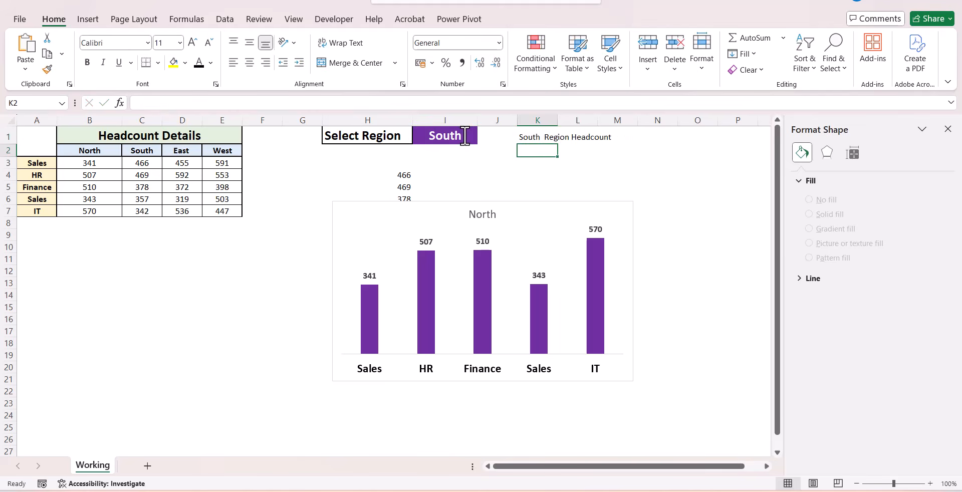
# Remove the extra space before "Region" in the K1 formula, making it =$I$1&" "&"Region Headcount".
pyautogui.click(533, 139)
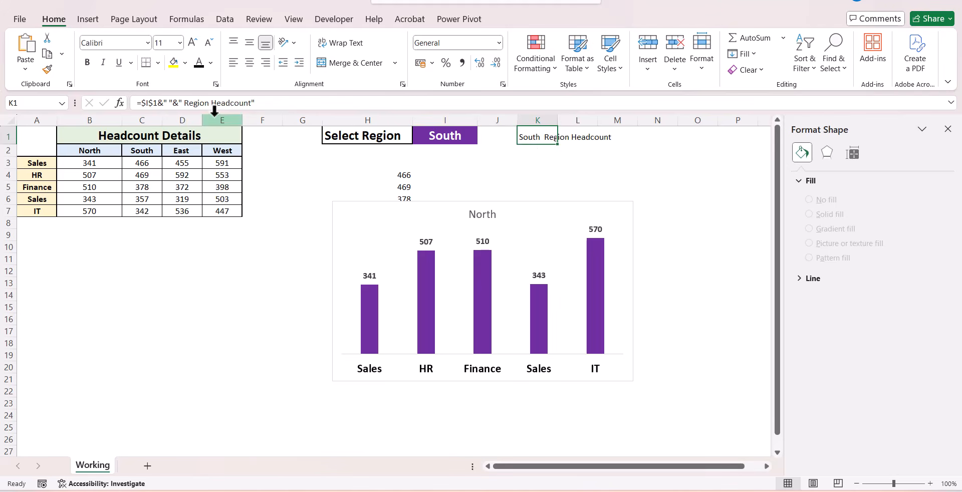
pyautogui.click(186, 104)
pyautogui.press('BackSpace')
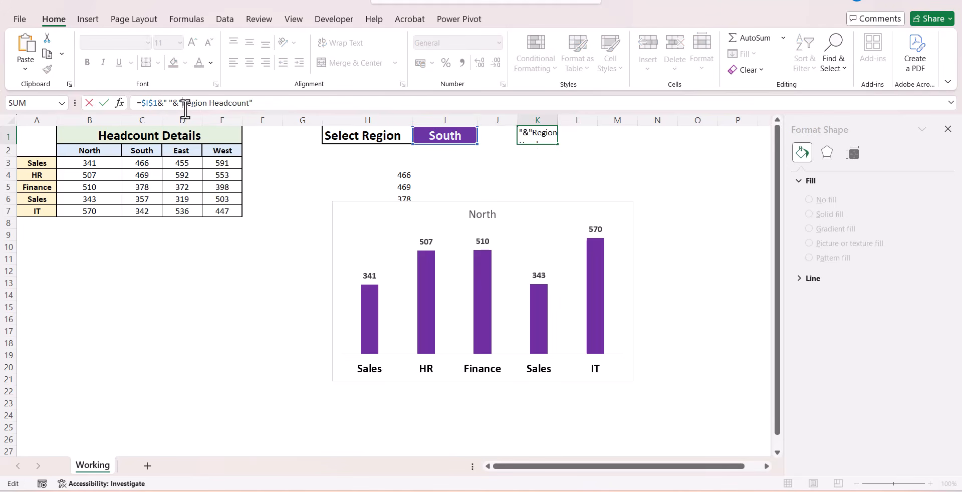
pyautogui.press('Return')
# Link the chart title to cell K1 and make the title bold.
pyautogui.click(490, 213)
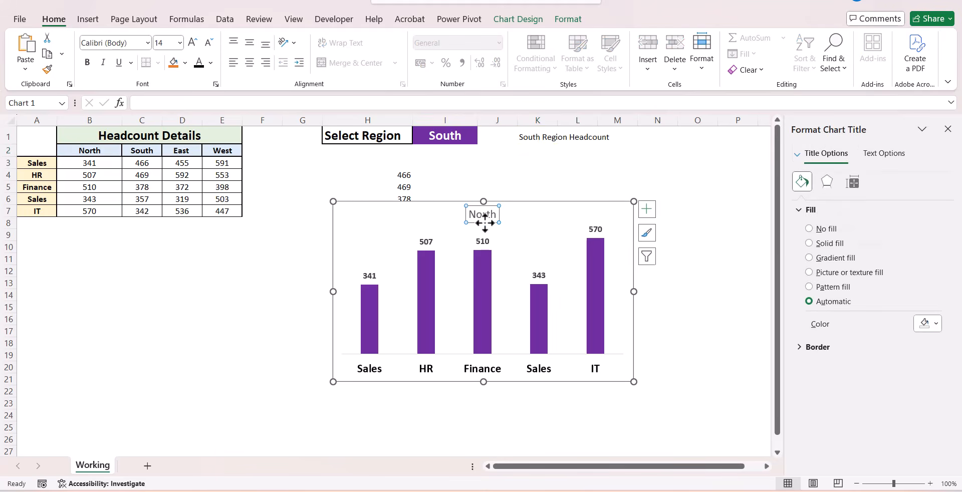
pyautogui.click(166, 103)
pyautogui.write('=')
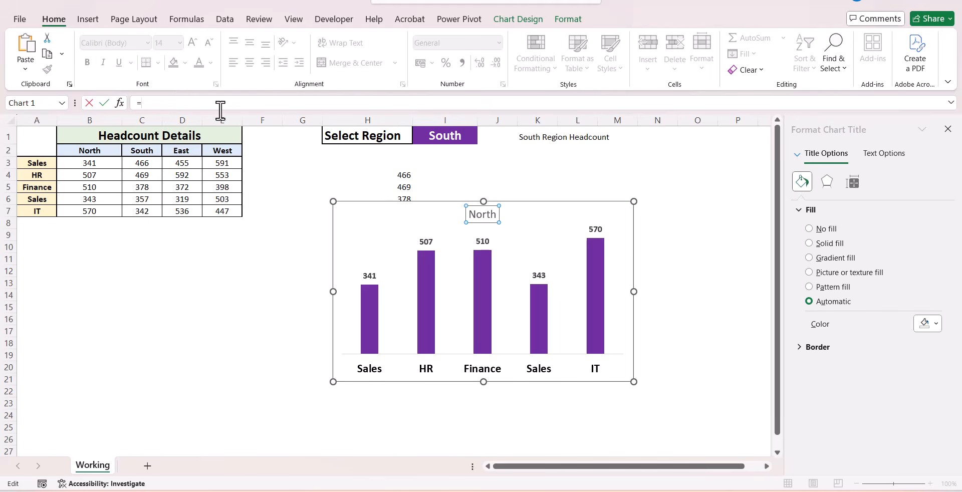
pyautogui.click(534, 135)
pyautogui.press('Return')
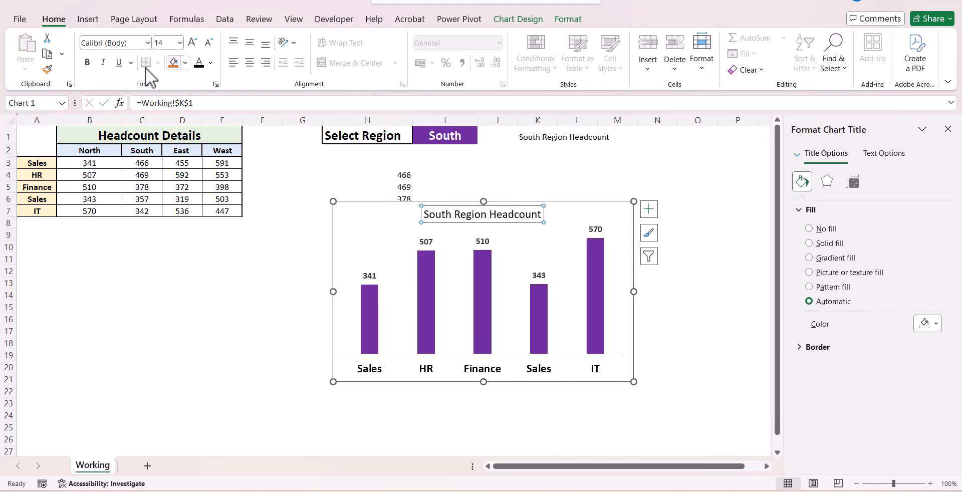
pyautogui.click(87, 63)
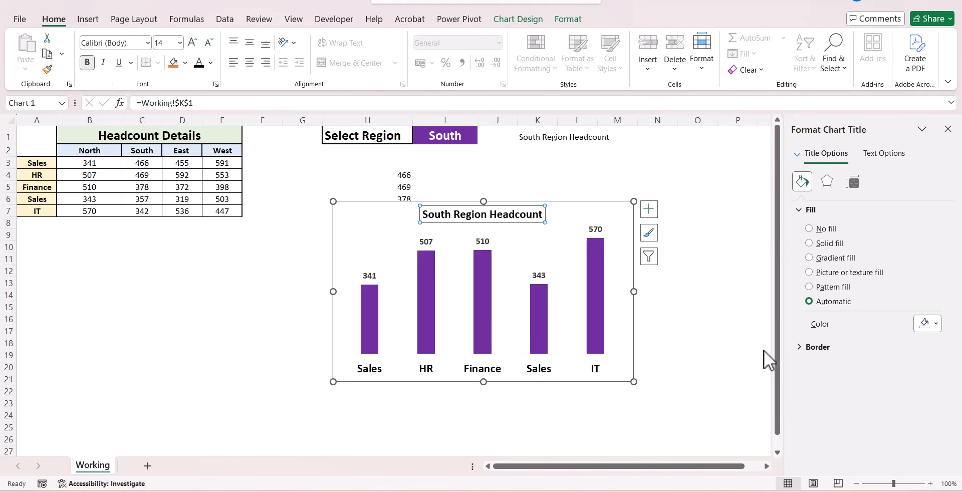
pyautogui.click(736, 354)
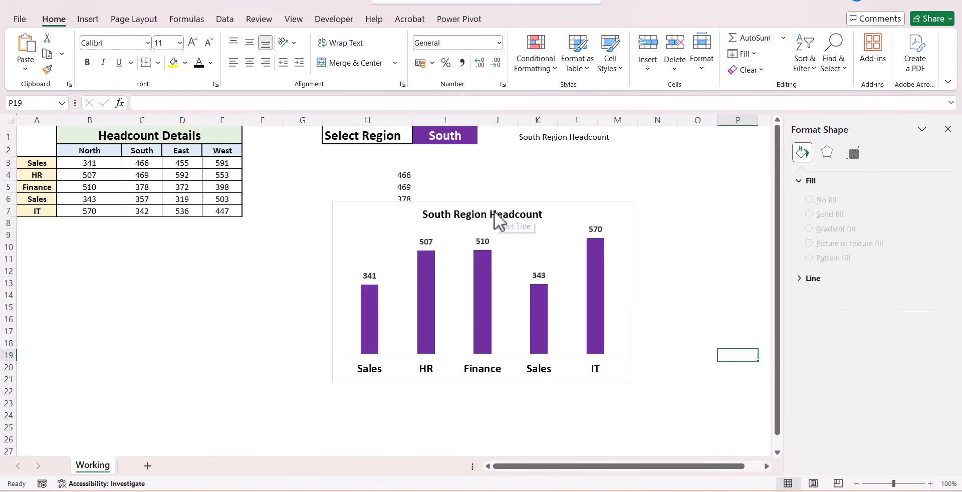
# Replace the cell range in the North series' values with the defined name, giving =Working!RegionDetails.
pyautogui.click(486, 300)
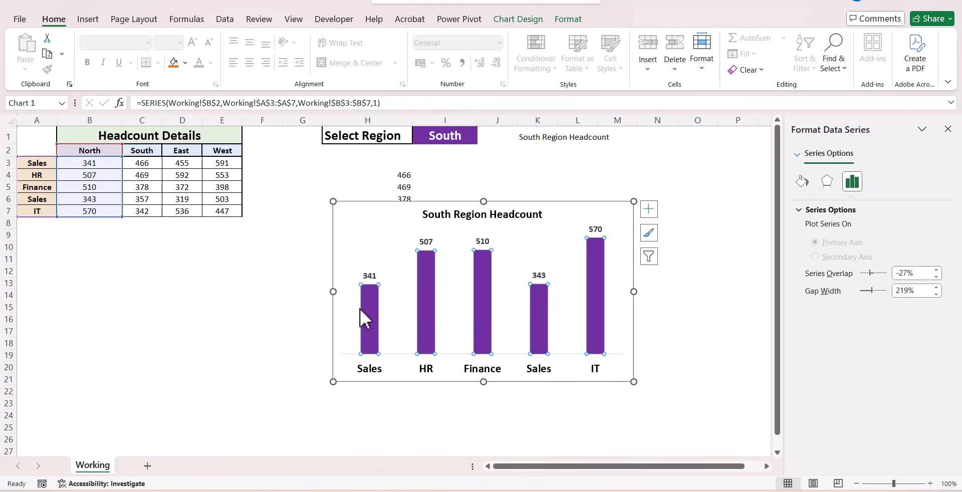
pyautogui.click(515, 20)
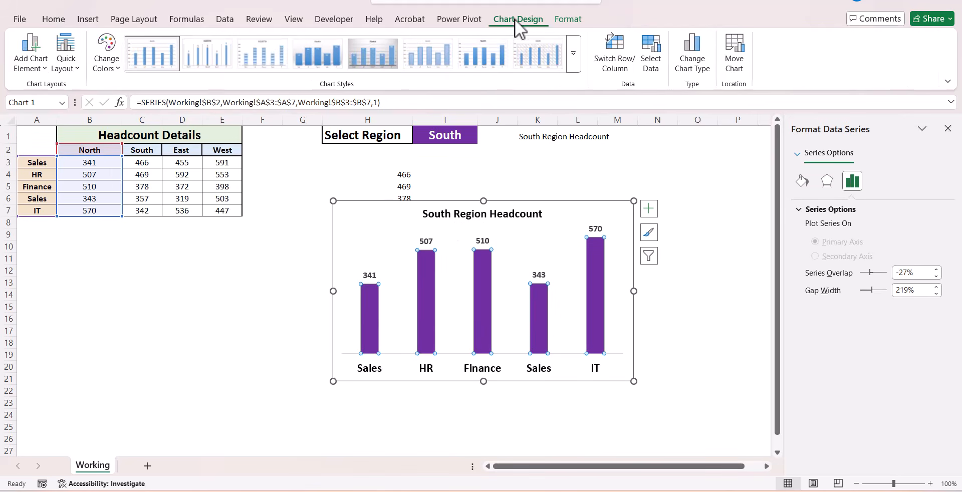
pyautogui.click(652, 56)
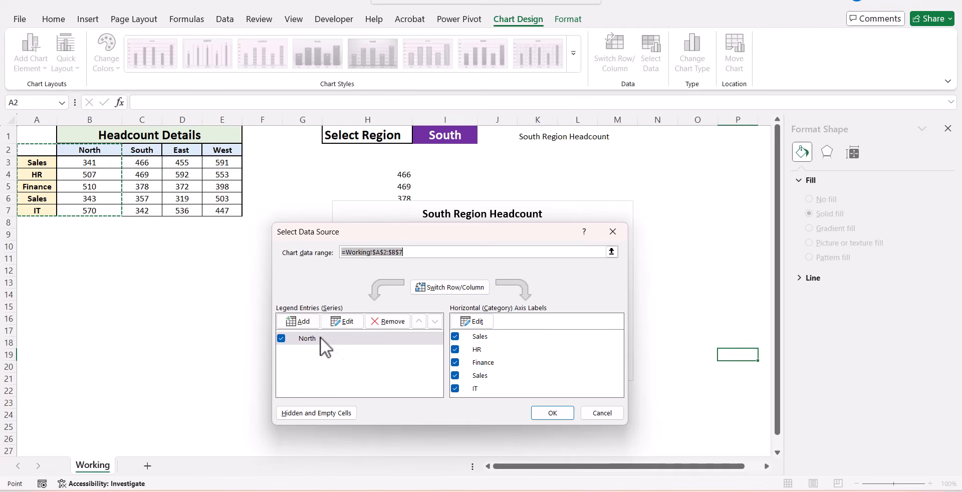
pyautogui.click(340, 322)
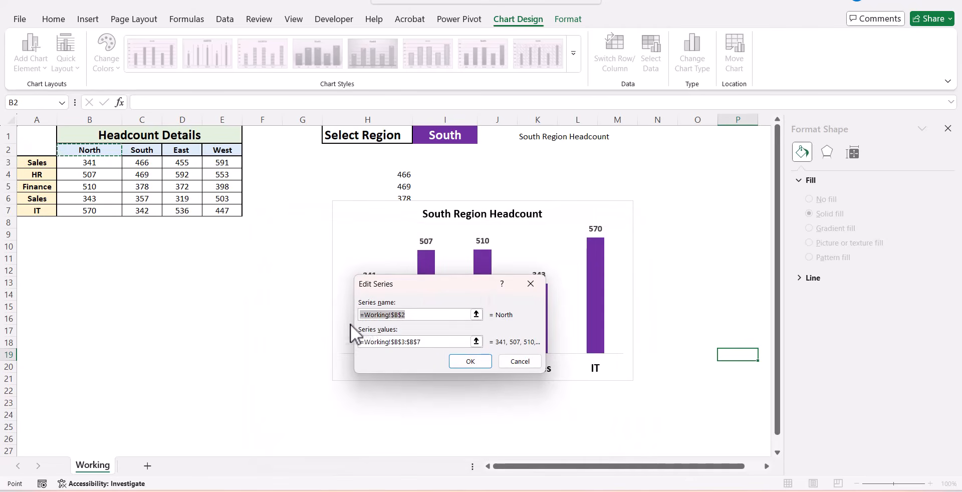
pyautogui.moveTo(395, 342); pyautogui.dragTo(425, 342)
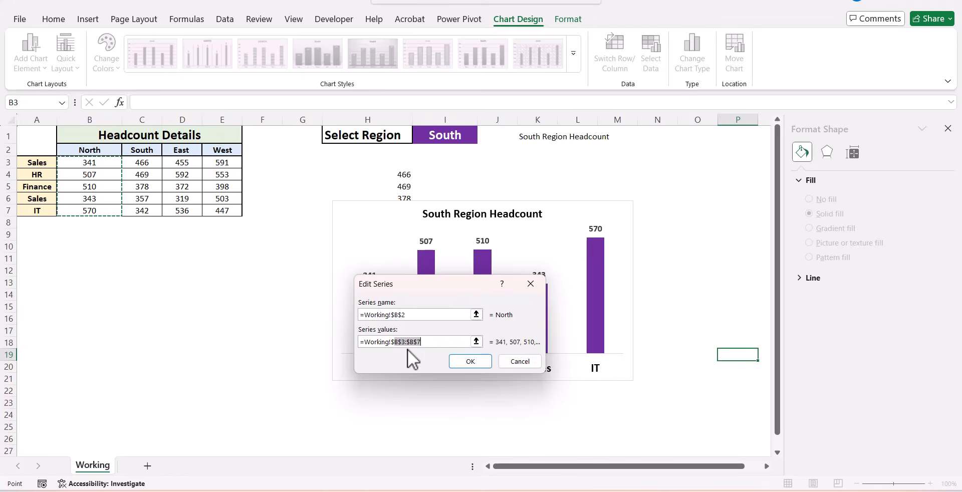
pyautogui.press('BackSpace')
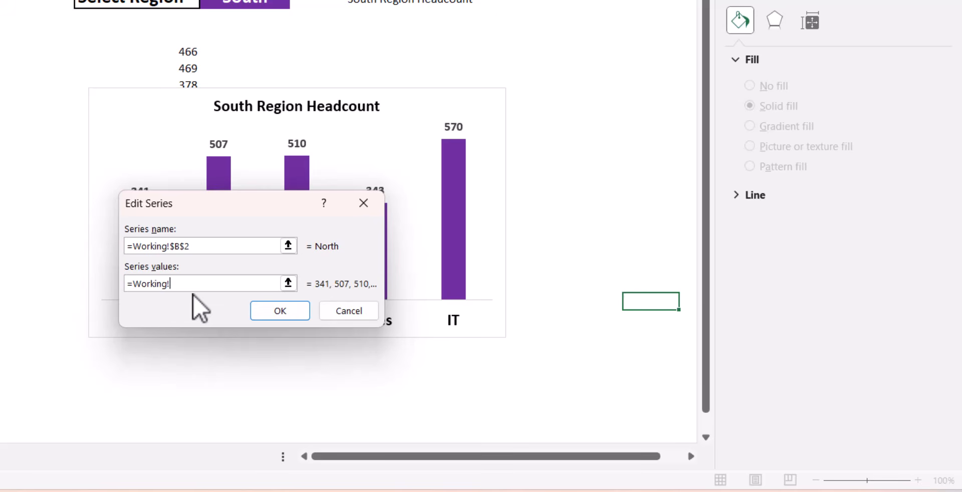
pyautogui.press('F3')
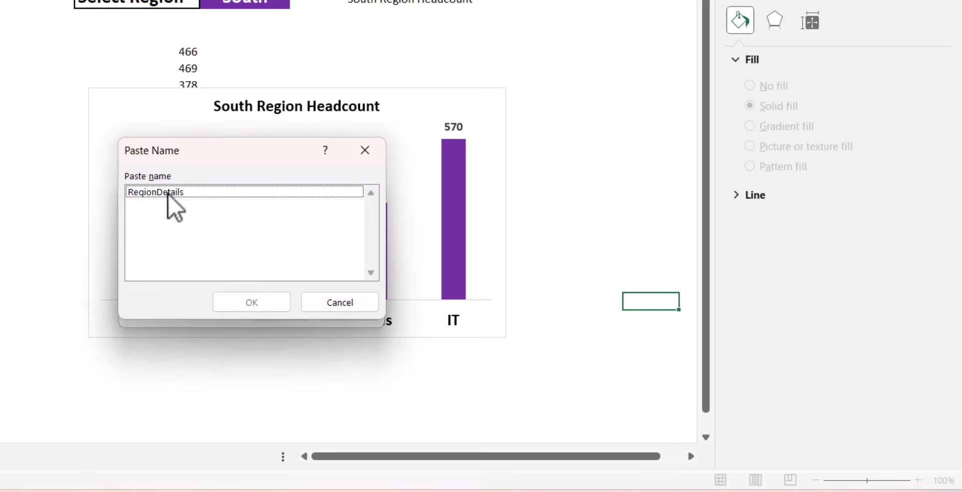
pyautogui.click(168, 193)
pyautogui.click(230, 309)
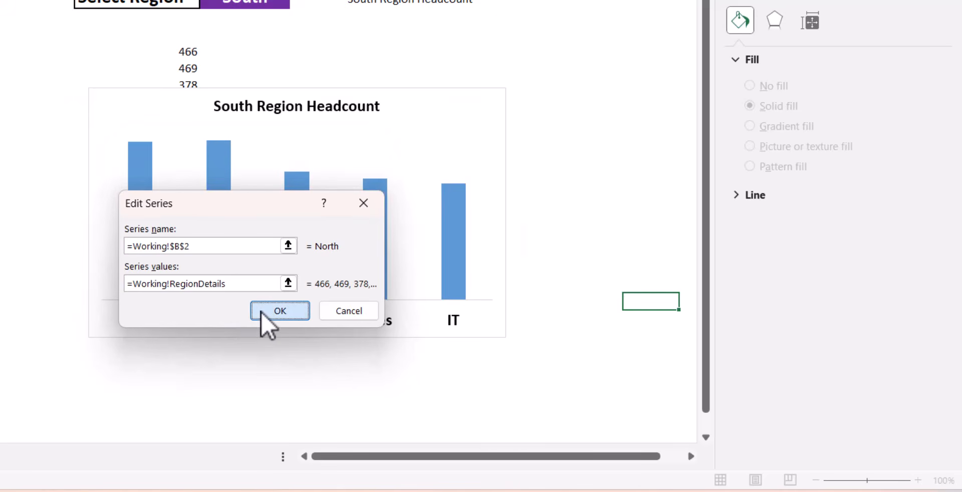
pyautogui.click(266, 312)
pyautogui.click(393, 383)
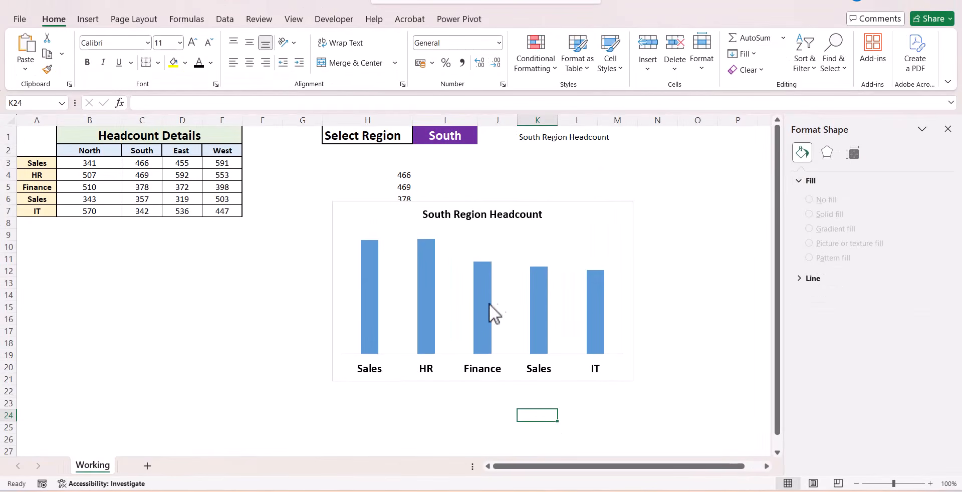
# Add data labels to the South region columns and make them bold at size 11.
pyautogui.click(377, 256)
pyautogui.rightClick(376, 257)
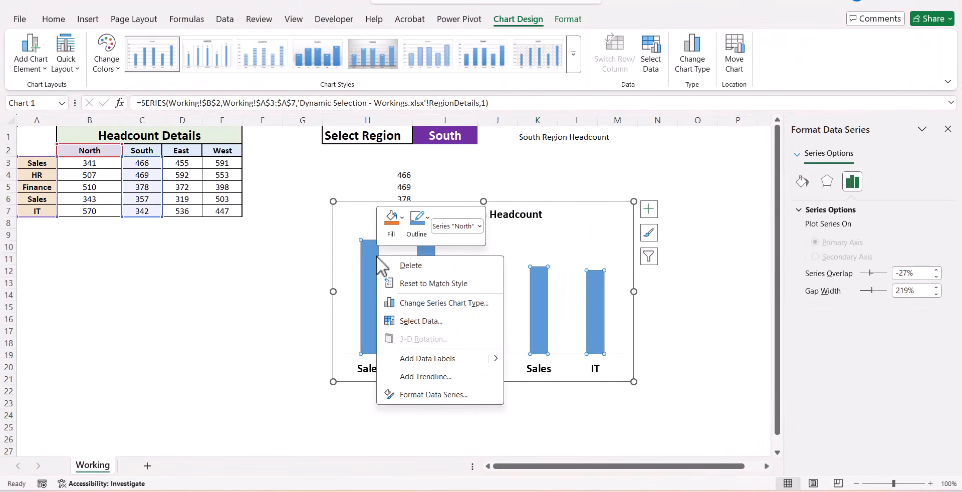
pyautogui.click(439, 358)
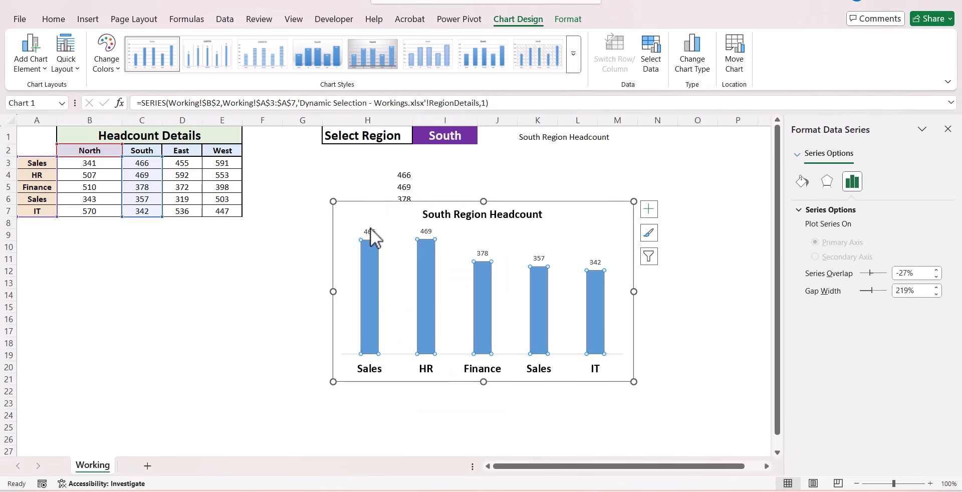
pyautogui.click(371, 230)
pyautogui.click(56, 20)
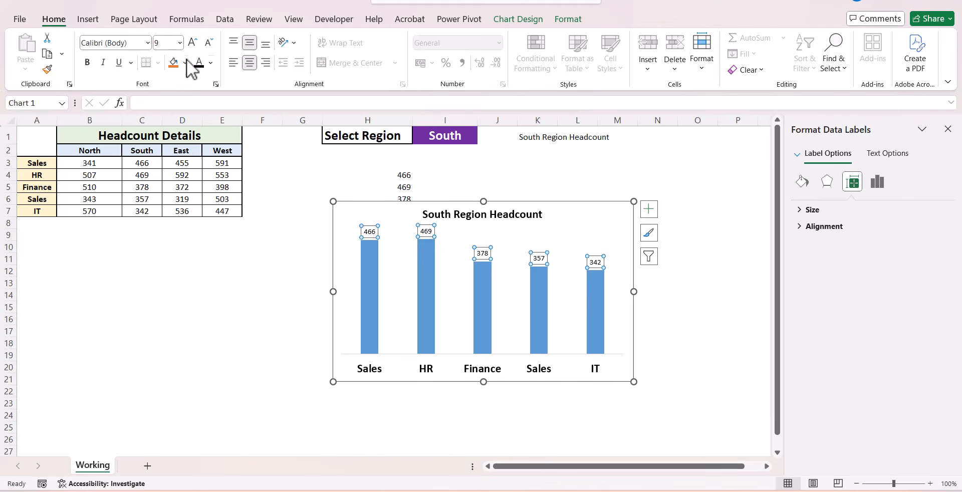
pyautogui.click(88, 63)
pyautogui.click(190, 44)
pyautogui.click(190, 44)
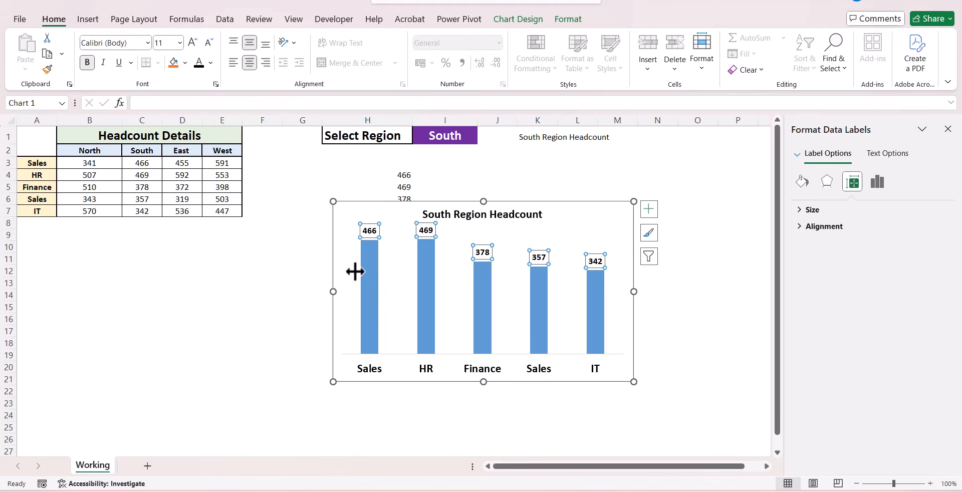
# Fill the South region's column series with a dark orange theme colour.
pyautogui.click(369, 284)
pyautogui.click(184, 63)
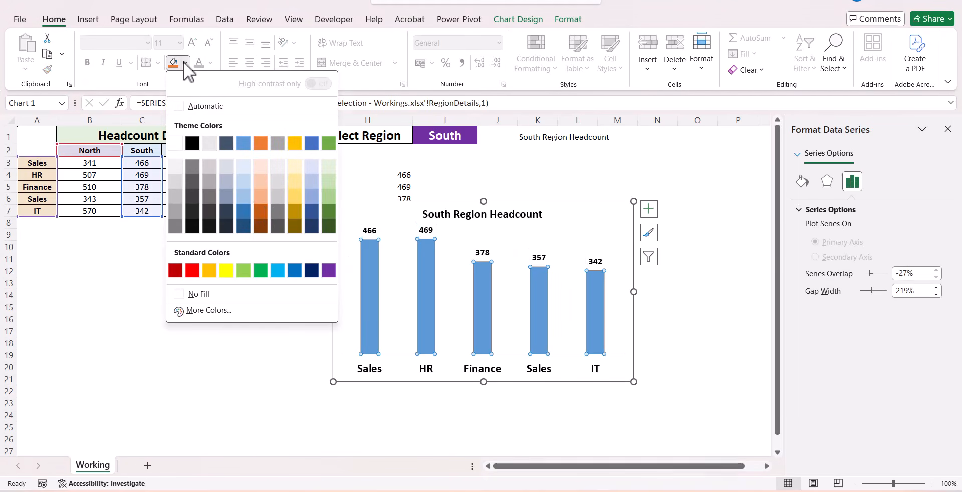
pyautogui.click(263, 209)
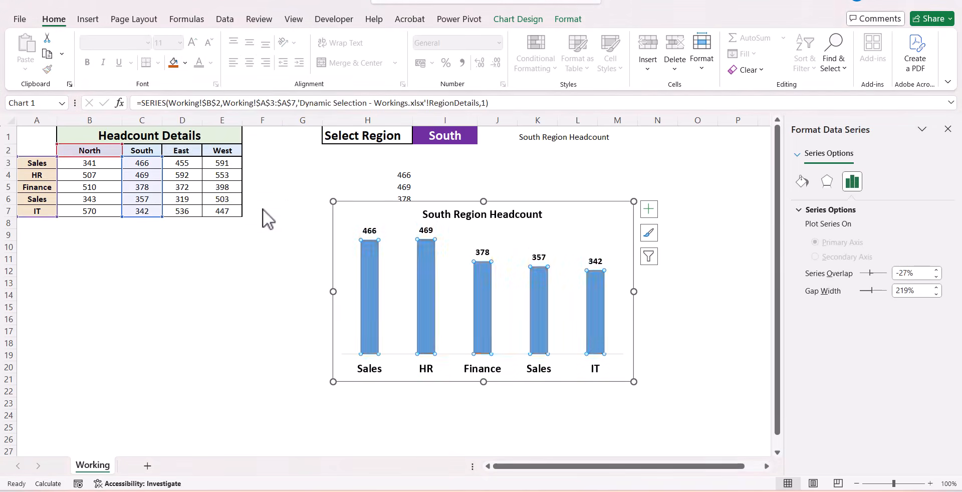
pyautogui.click(263, 282)
# Test the region dropdown in cell I1 with North and East, and select the chart's columns for East.
pyautogui.click(470, 137)
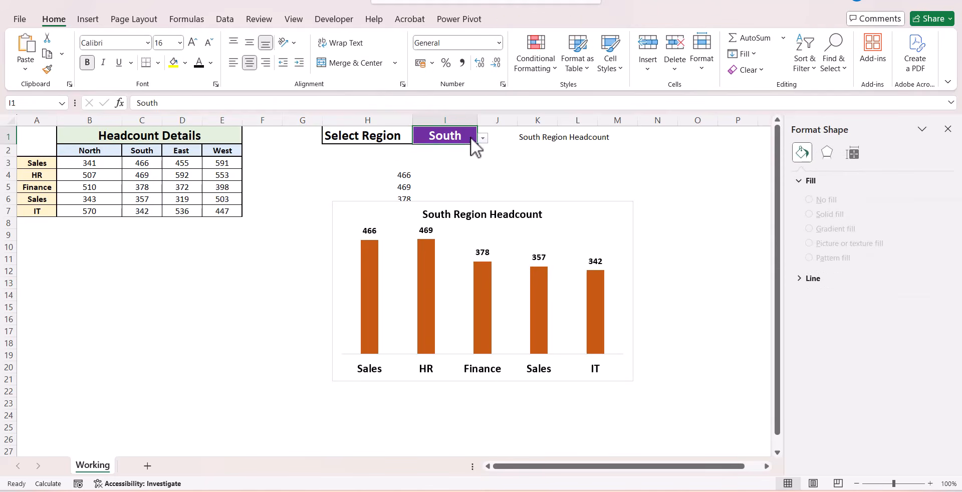
pyautogui.click(483, 139)
pyautogui.click(474, 150)
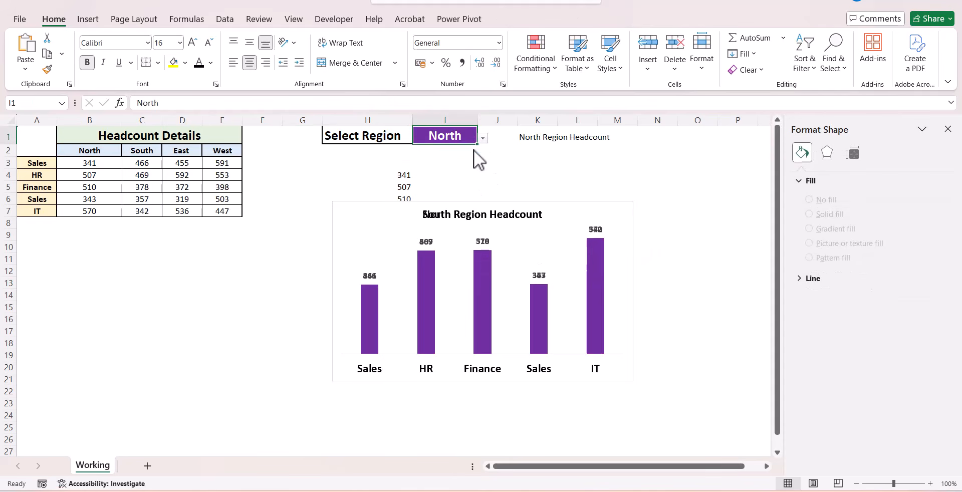
pyautogui.click(468, 135)
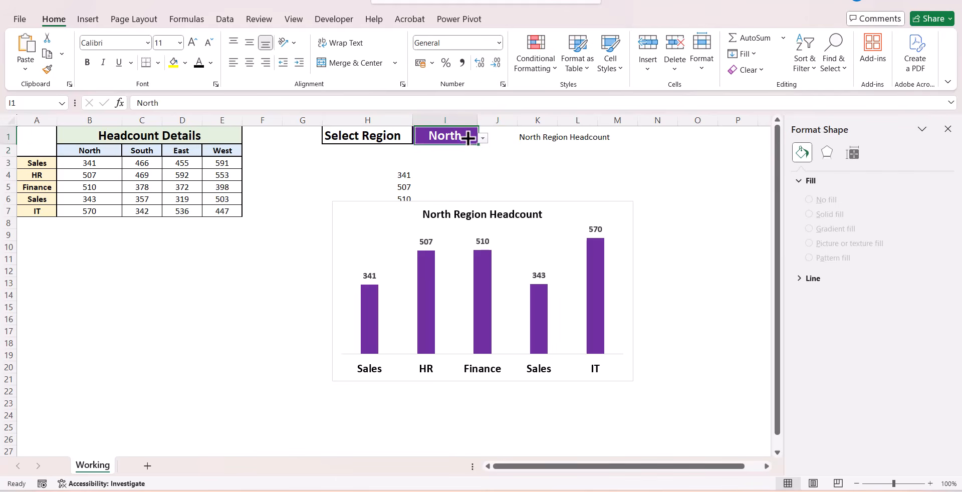
pyautogui.click(483, 139)
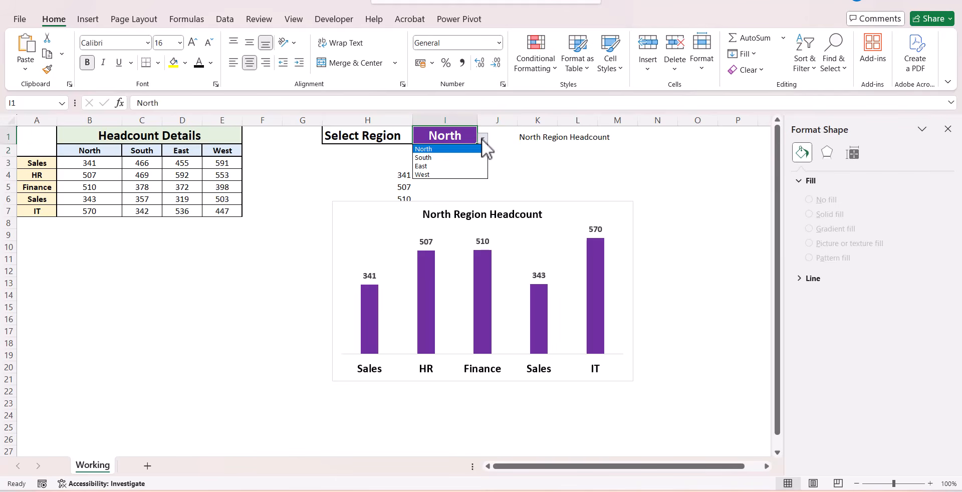
pyautogui.click(464, 166)
pyautogui.click(421, 290)
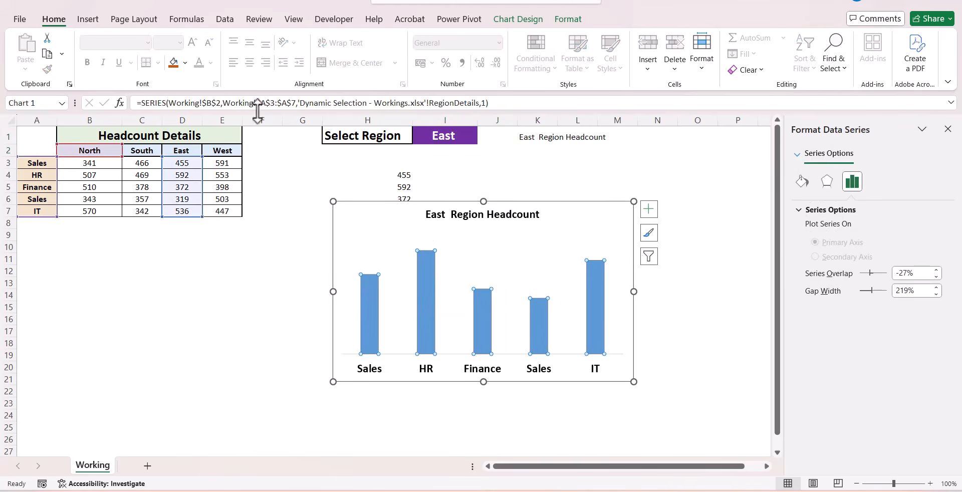
# Fill the East region's columns with standard green and add data labels to them.
pyautogui.click(186, 64)
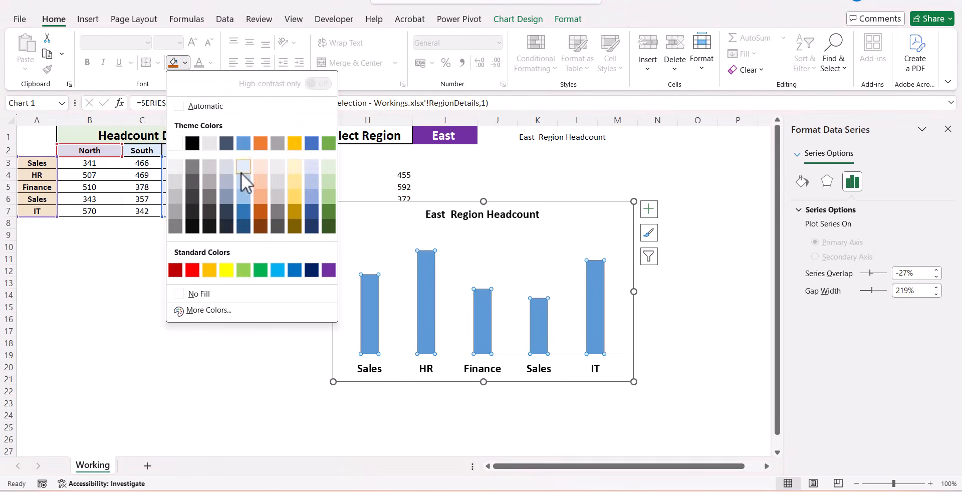
pyautogui.click(261, 272)
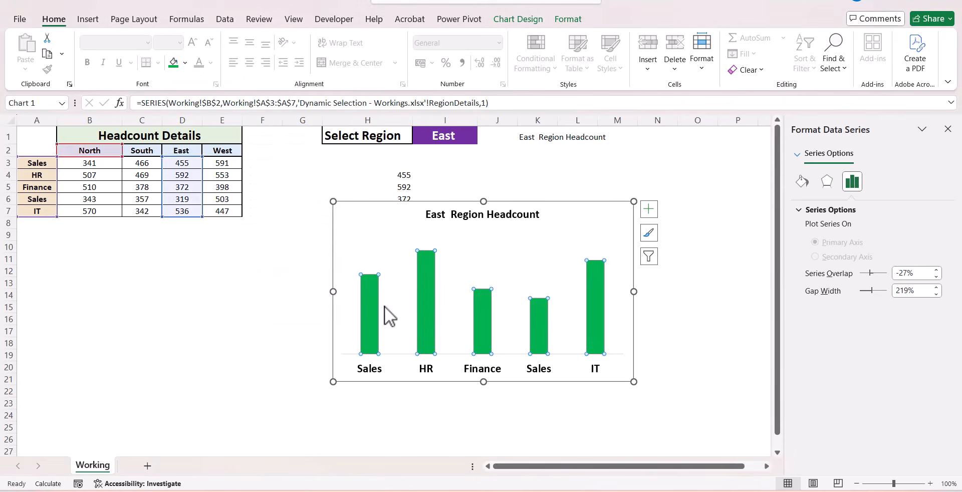
pyautogui.rightClick(371, 303)
pyautogui.click(441, 404)
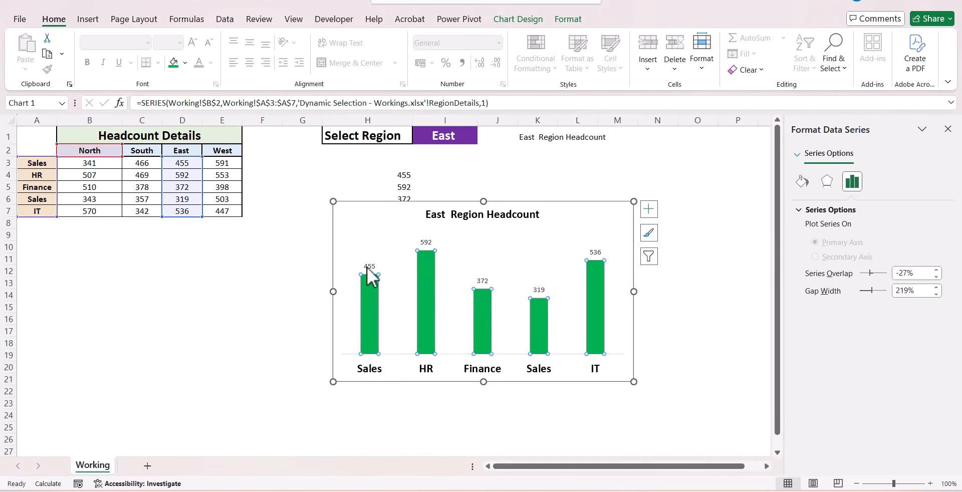
# Make the East region's data labels bold and enlarge them to size 10.5.
pyautogui.click(369, 267)
pyautogui.click(87, 63)
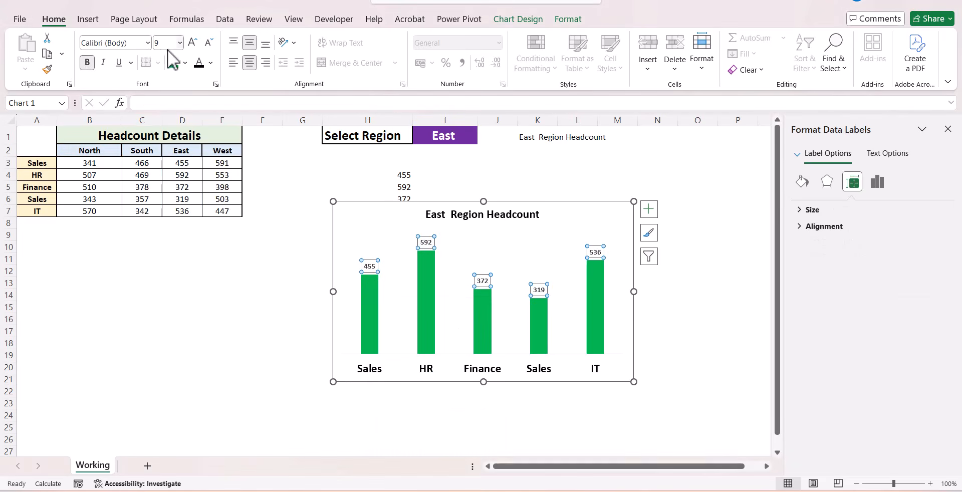
pyautogui.click(192, 42)
pyautogui.click(192, 43)
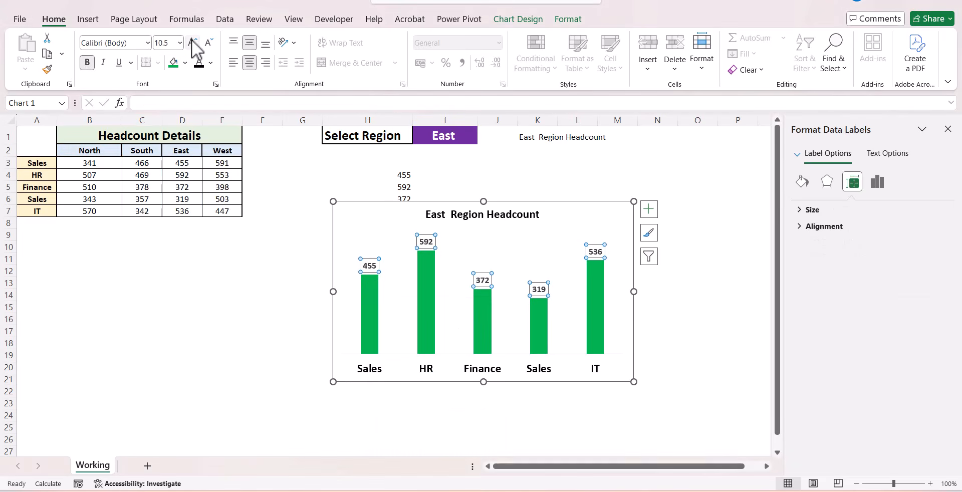
# Set the region in cell I1 to West and add data labels to the West columns.
pyautogui.click(453, 137)
pyautogui.click(483, 138)
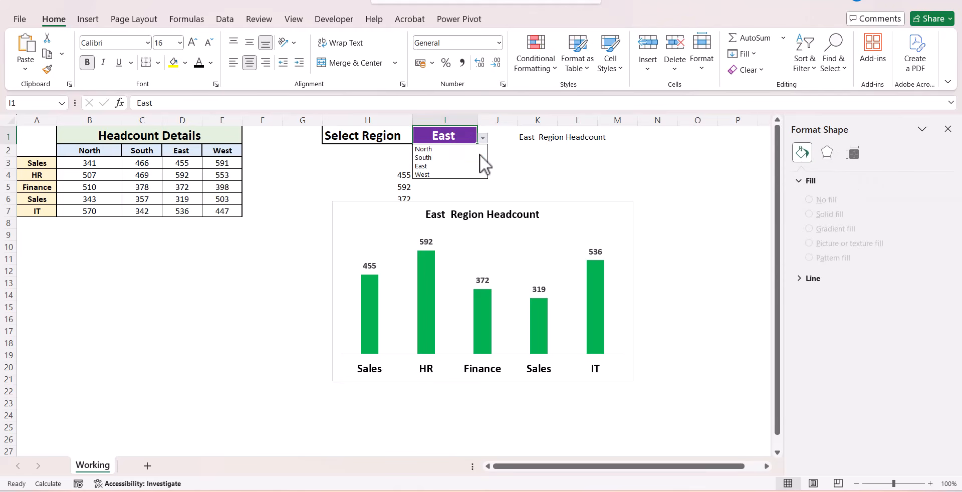
pyautogui.click(463, 175)
pyautogui.click(422, 299)
pyautogui.rightClick(422, 299)
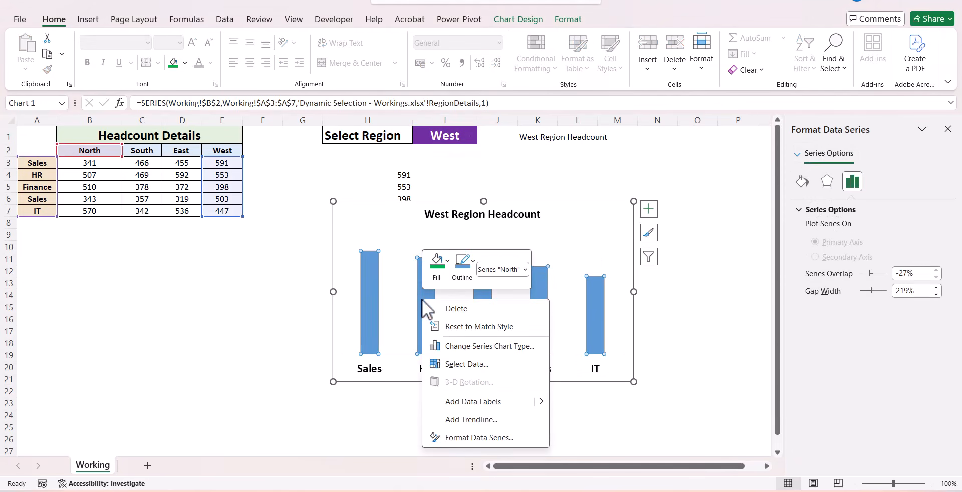
pyautogui.click(474, 403)
pyautogui.click(427, 249)
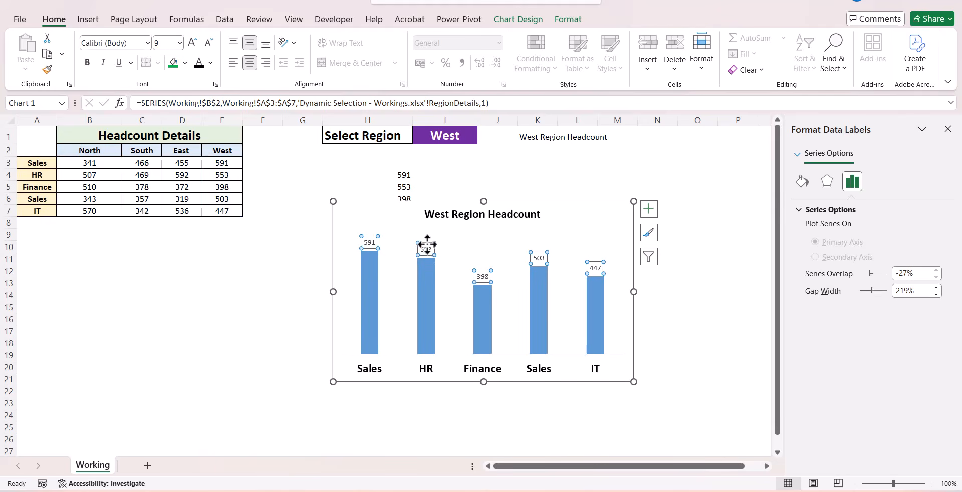
pyautogui.click(185, 62)
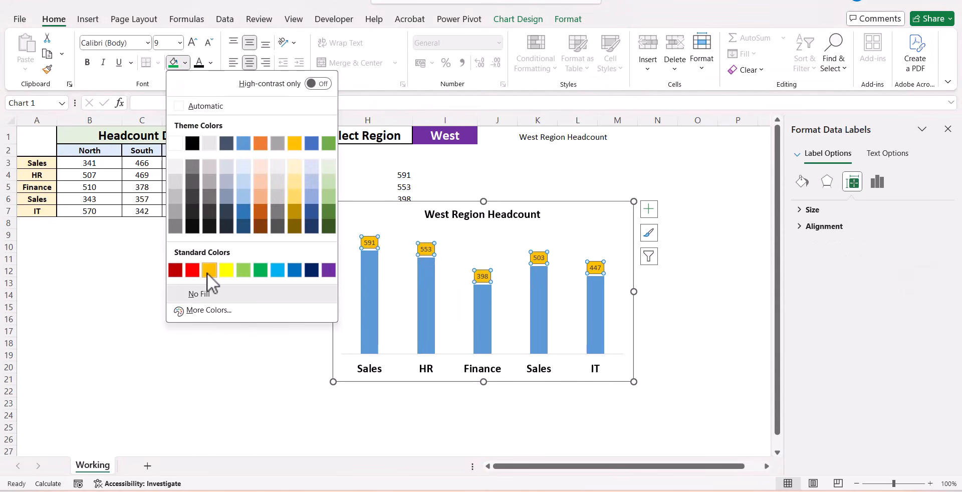
pyautogui.press('Escape')
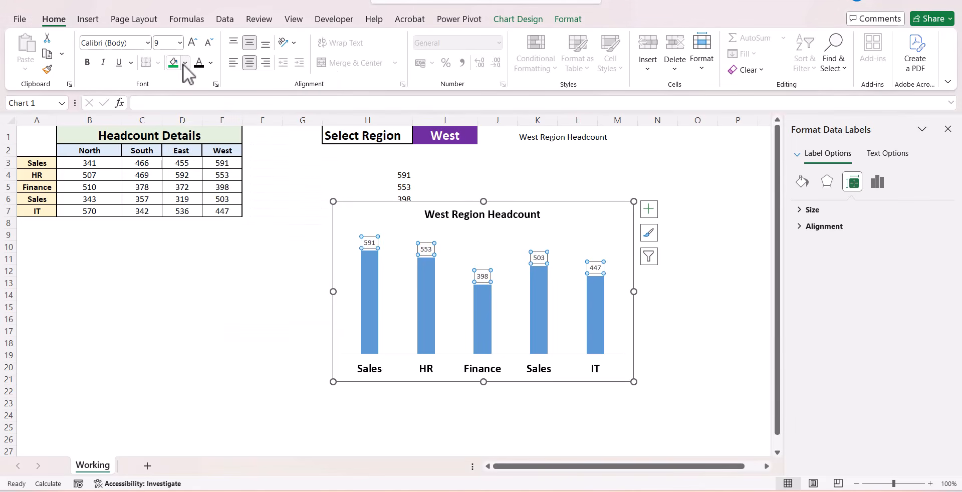
# Fill the West region's column series with the standard orange colour.
pyautogui.click(365, 295)
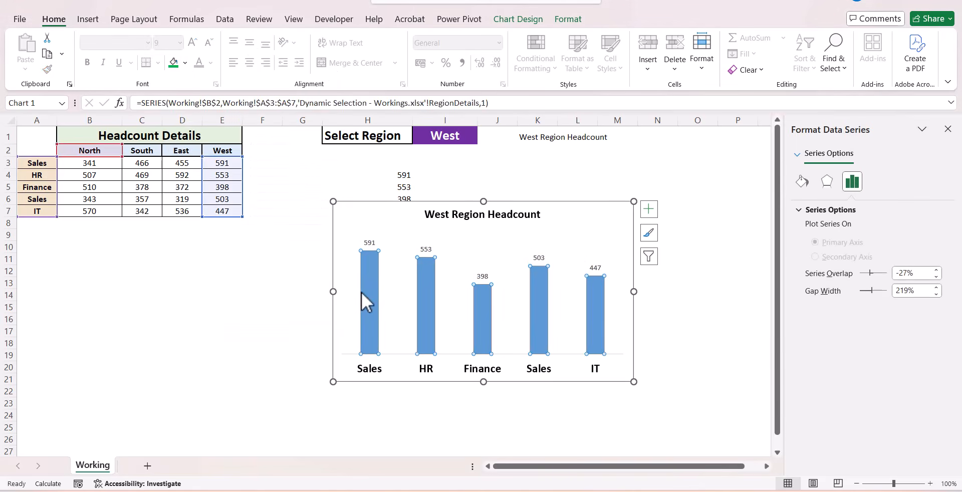
pyautogui.click(185, 62)
pyautogui.click(214, 270)
# Make the West region's data labels bold at size 11 and deselect the chart.
pyautogui.click(370, 243)
pyautogui.click(88, 62)
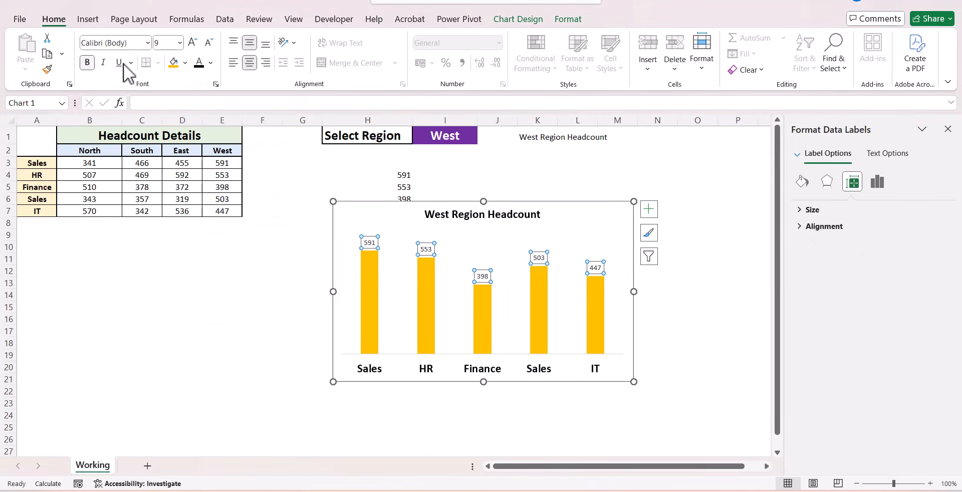
pyautogui.click(192, 42)
pyautogui.click(193, 43)
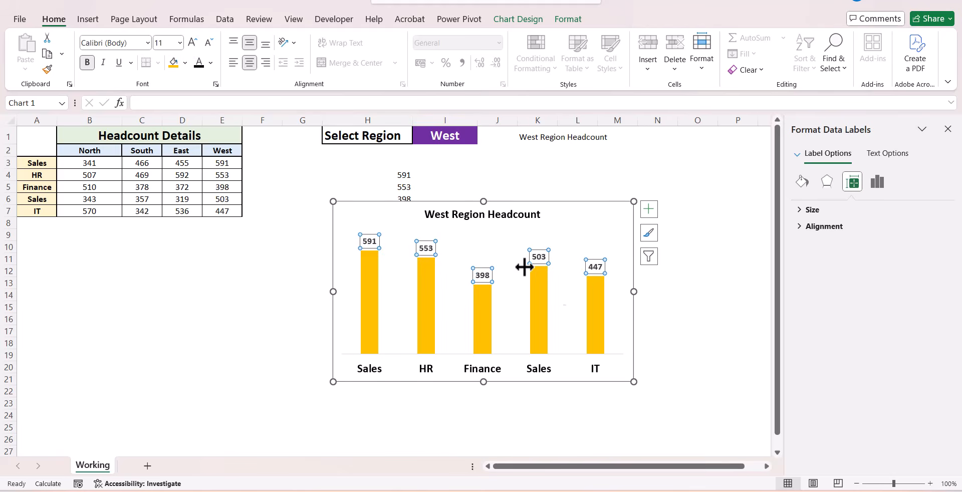
pyautogui.click(664, 306)
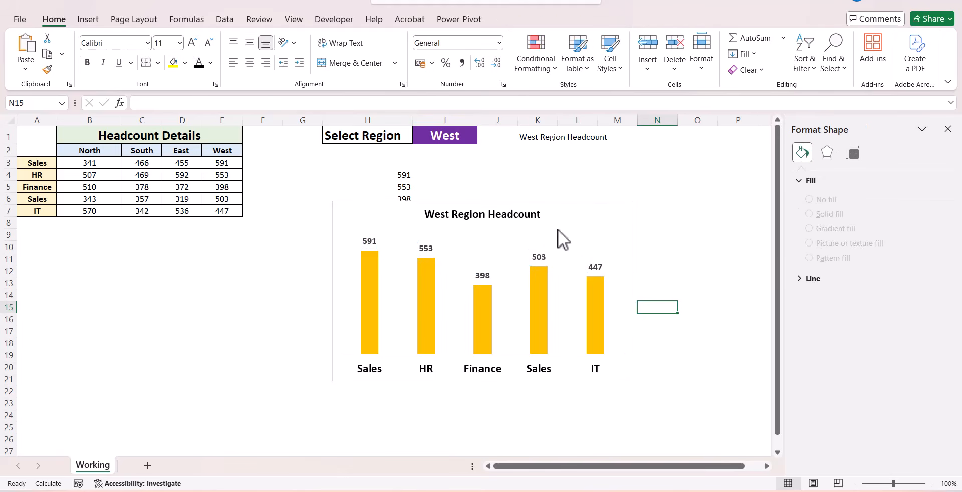
# Review the series name and values references of the North series in the chart's data source, leaving without edits.
pyautogui.click(547, 206)
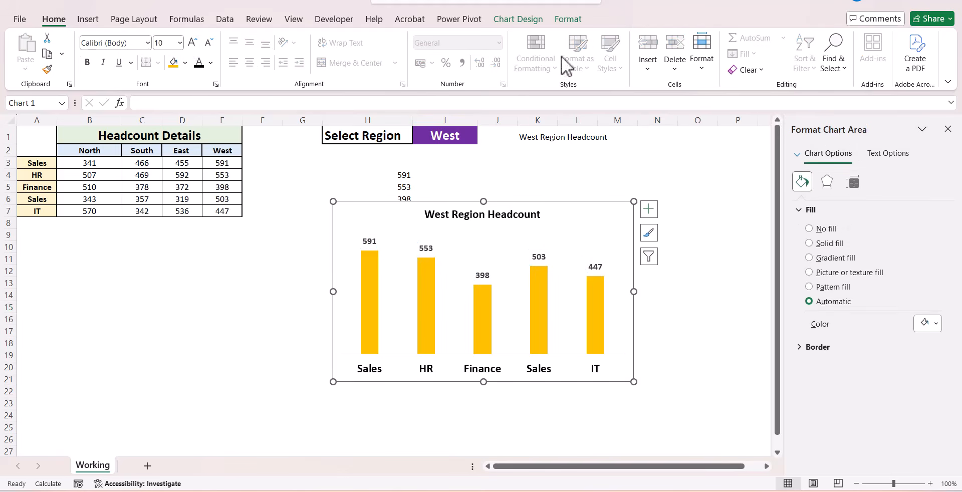
pyautogui.click(518, 20)
pyautogui.click(651, 46)
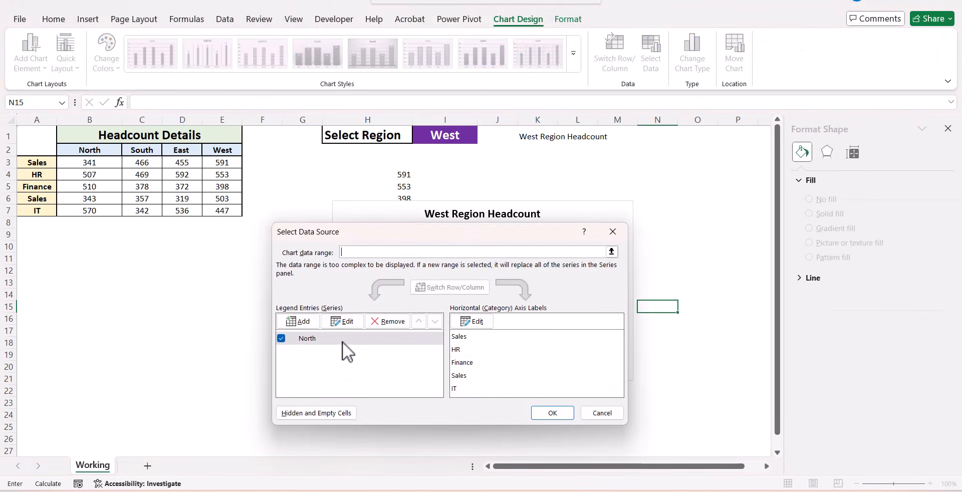
pyautogui.click(342, 339)
pyautogui.click(346, 322)
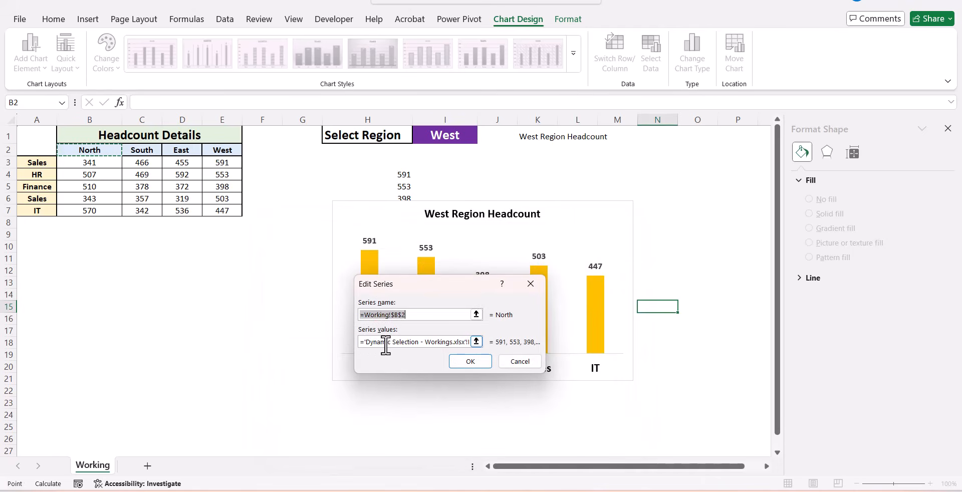
pyautogui.click(510, 361)
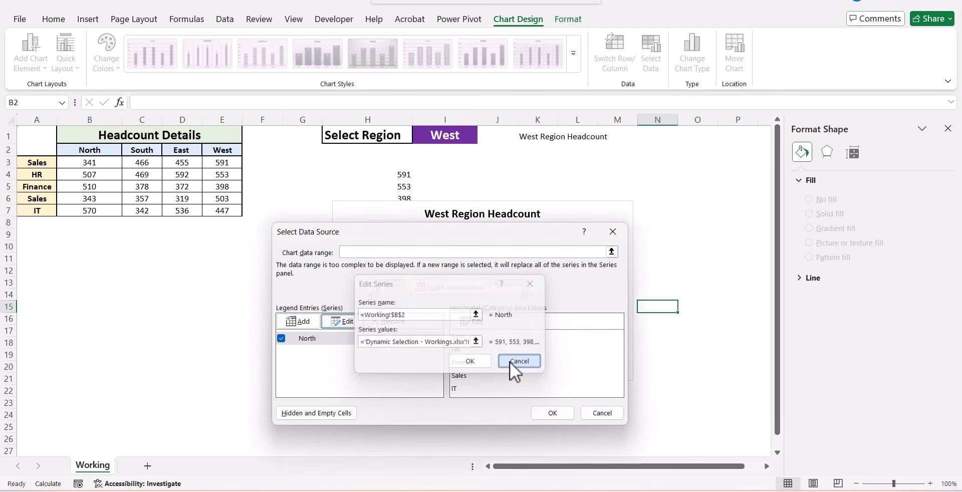
pyautogui.click(588, 410)
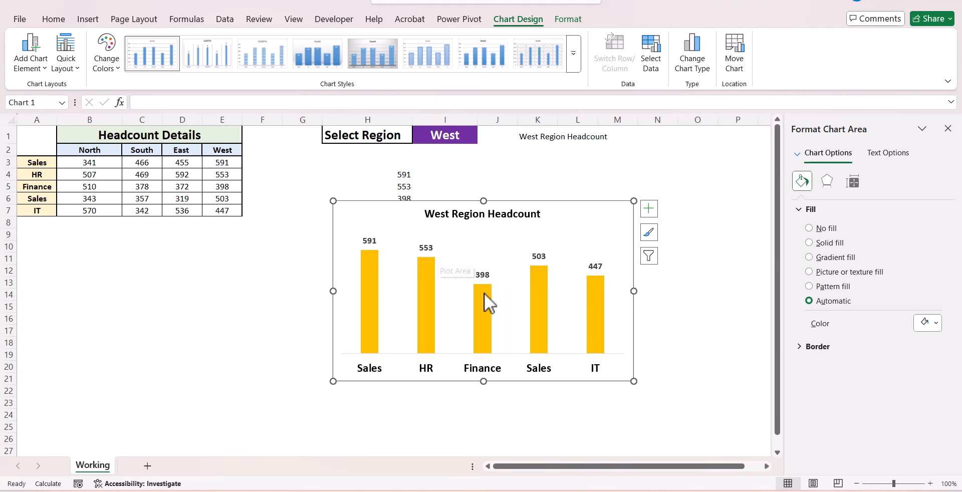
# Test the chart's per-region formatting by setting the region in cell I1 to South and then to North.
pyautogui.click(476, 137)
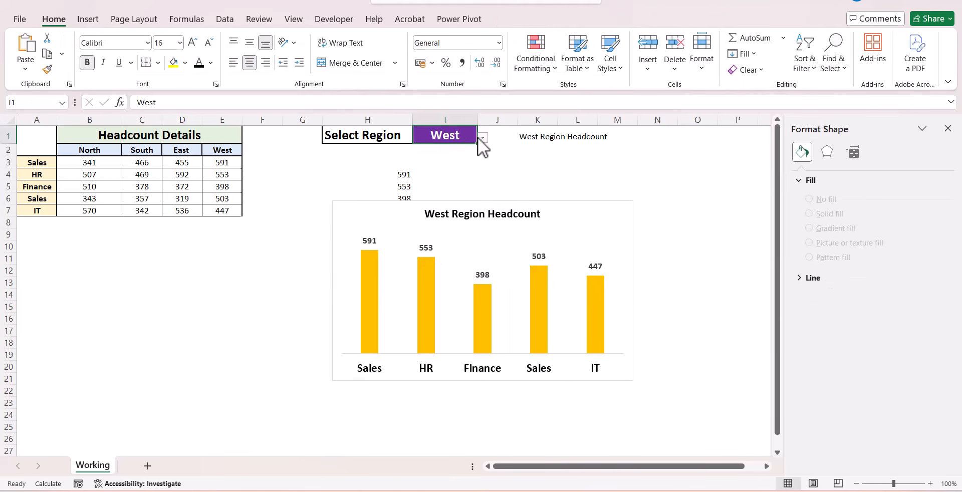
pyautogui.click(482, 138)
pyautogui.click(468, 158)
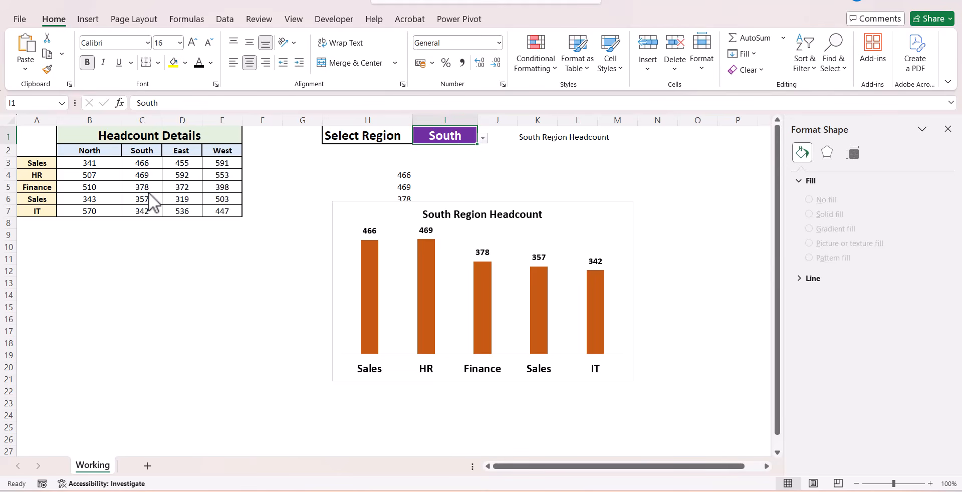
pyautogui.click(483, 139)
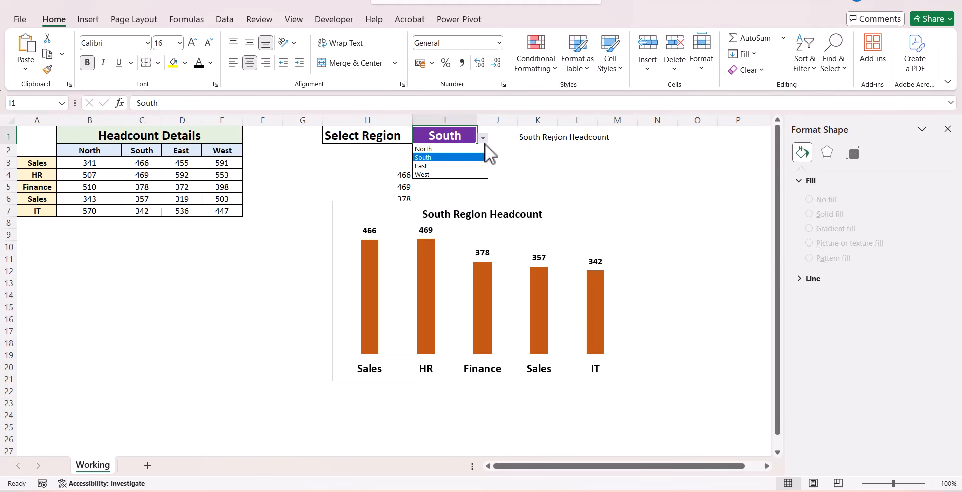
pyautogui.click(477, 148)
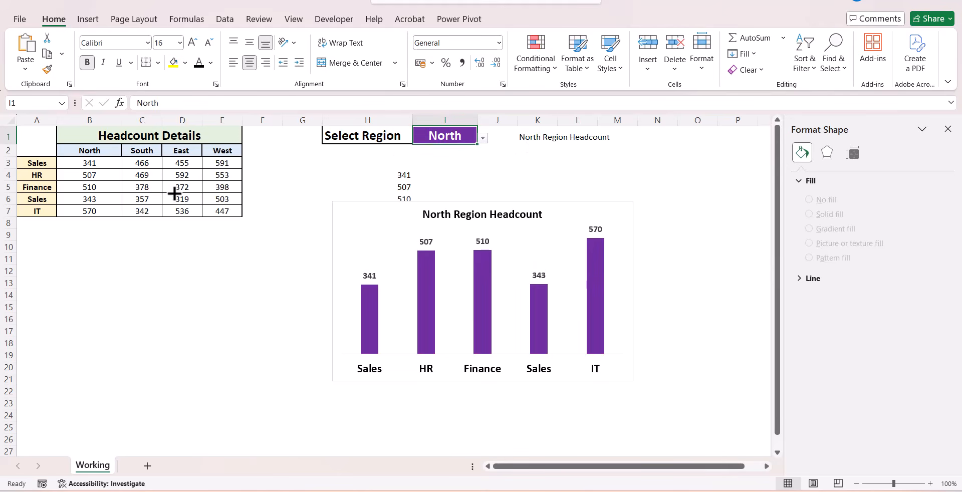